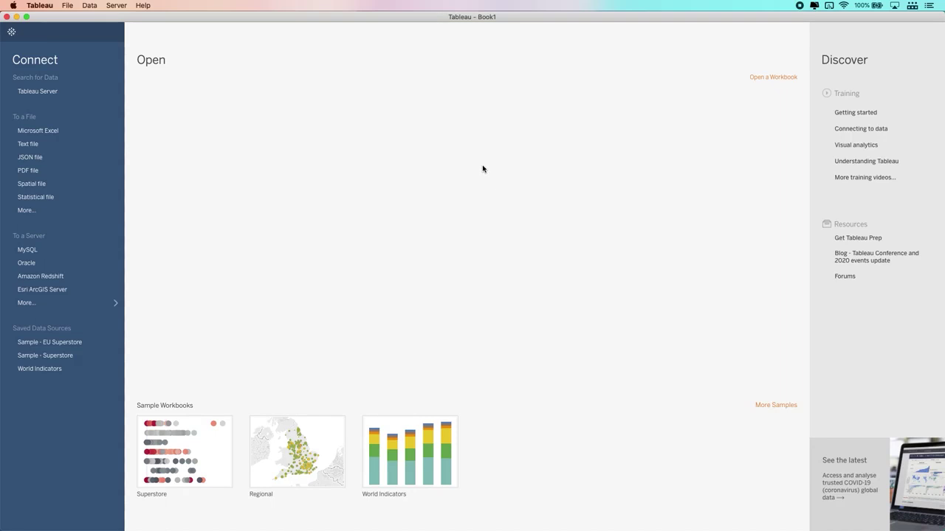
- Start a new Microsoft Excel file connection from the start page
left_click(45, 131)
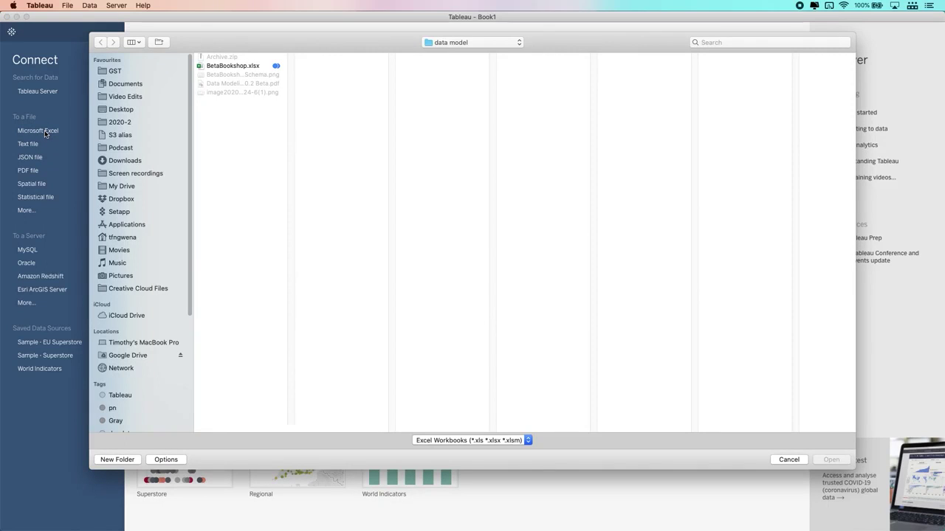
- Open BetaBookshop.xlsx and place its Book sheet on the data source canvas
left_click(245, 70)
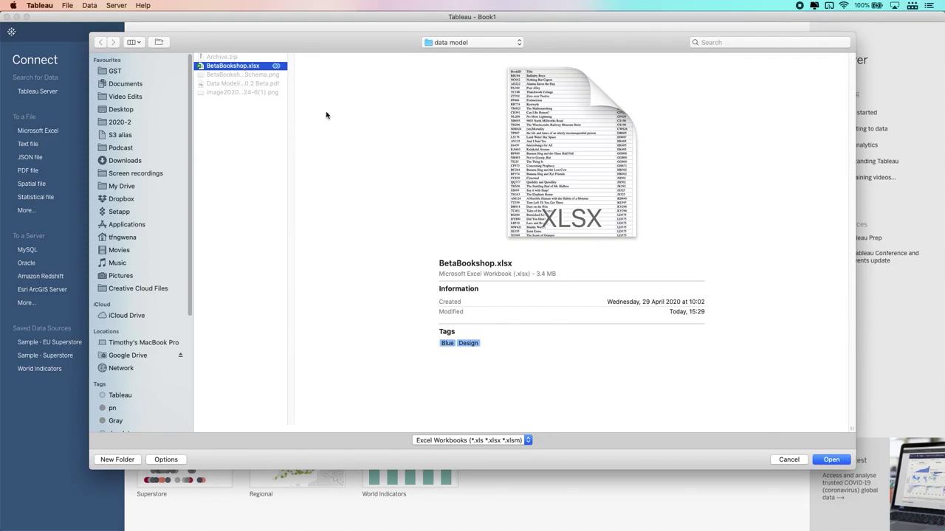
left_click(832, 460)
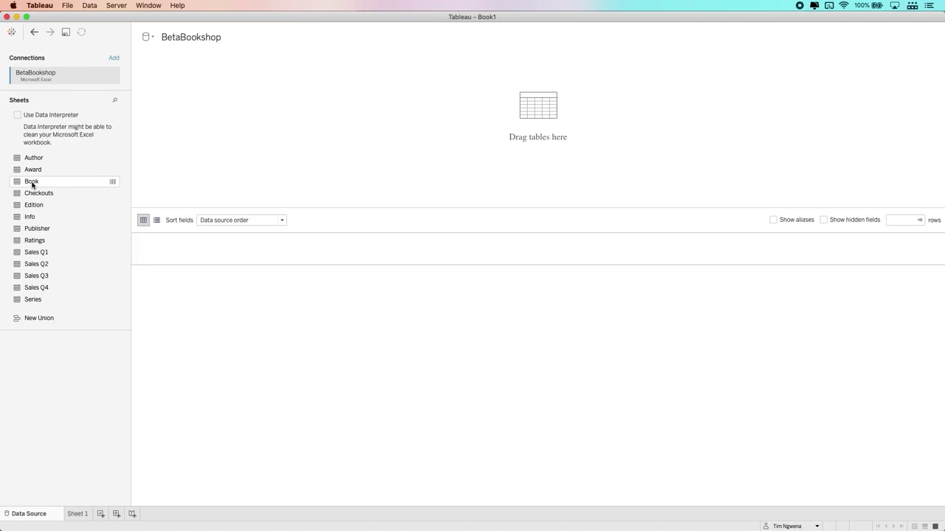
left_click_drag(32, 185, 205, 100)
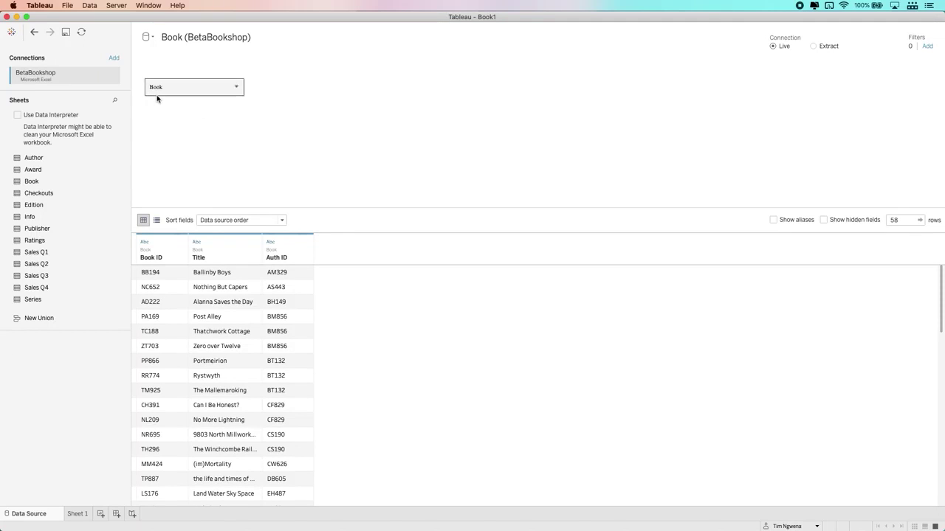
- Open the Book table's dropdown menu and close it without changes
mouse_move(162, 92)
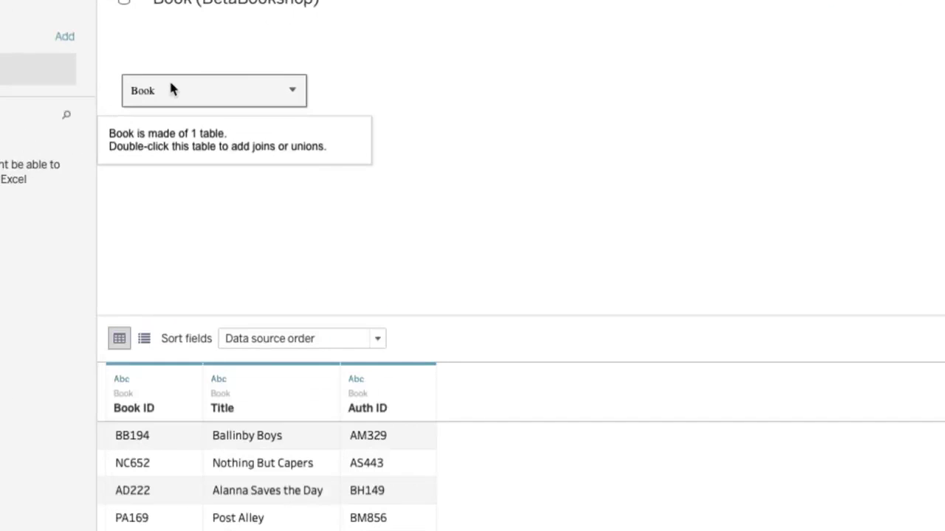
left_click(293, 92)
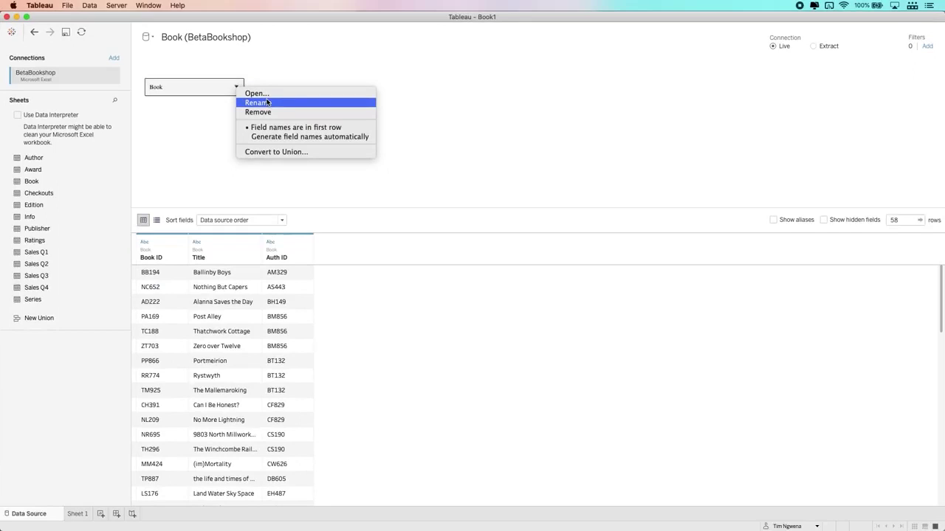
left_click(486, 107)
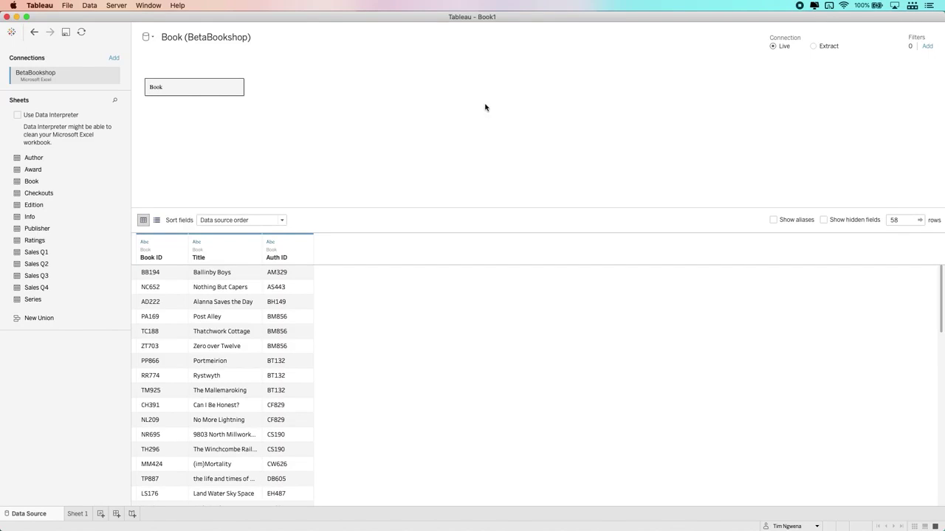
- Relate the Author sheet to Book on Auth ID = AuthID (Author), moving the dialog higher
mouse_move(183, 98)
left_click_drag(33, 157, 377, 77)
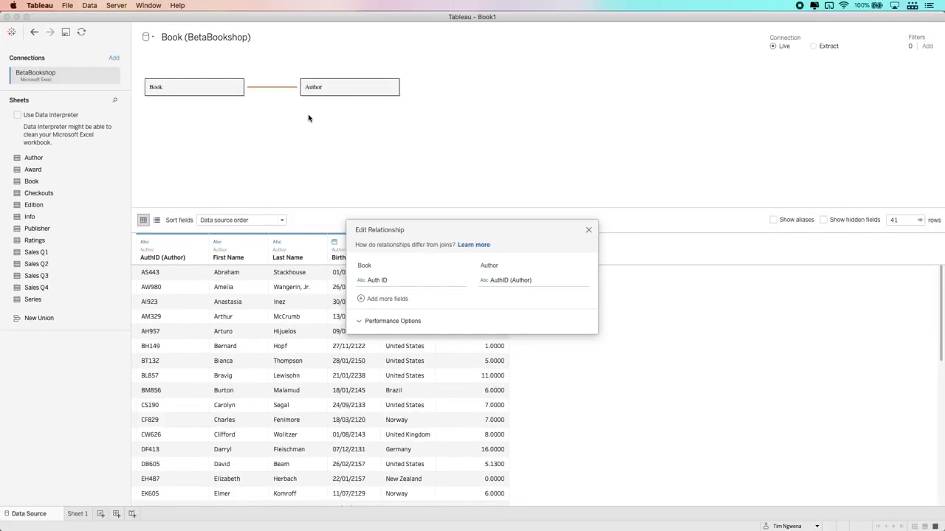
left_click_drag(435, 226, 419, 142)
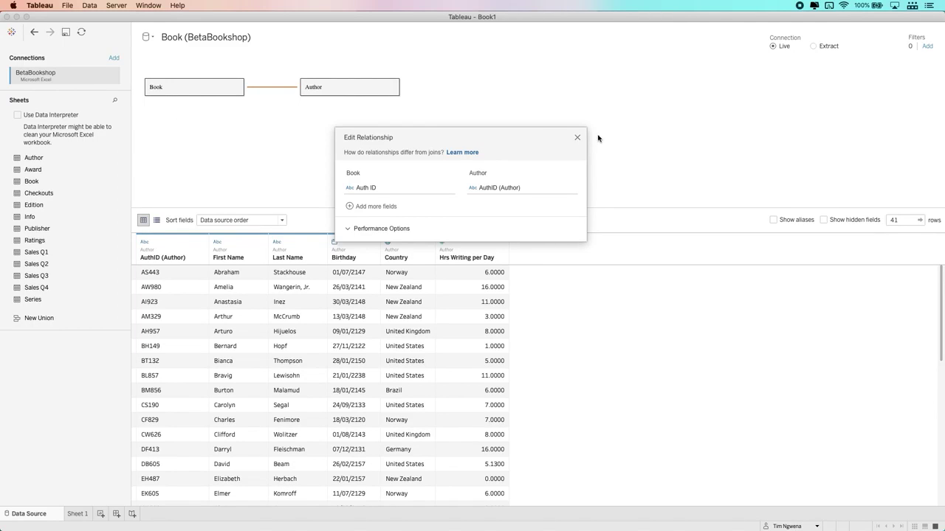
- Close Edit Relationship, select Book, and preview the Info sheet's 58 rows
left_click(577, 138)
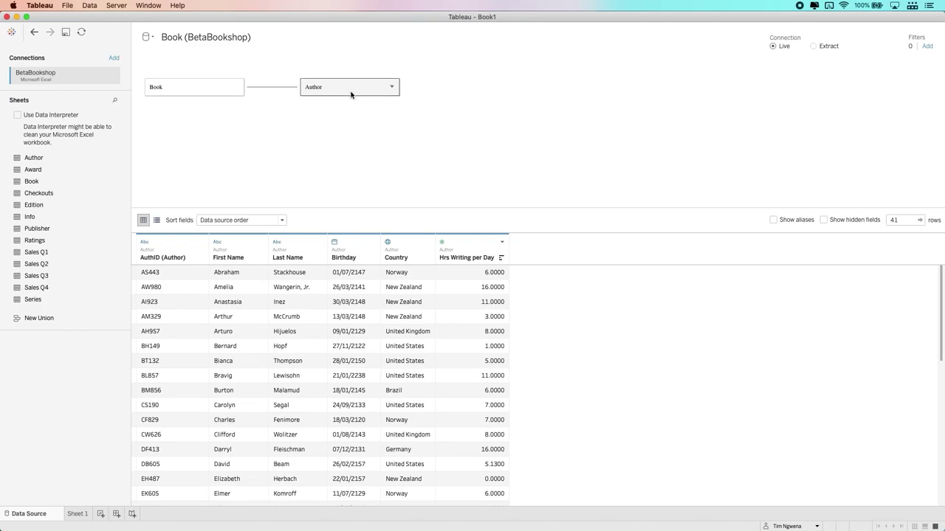
left_click(188, 93)
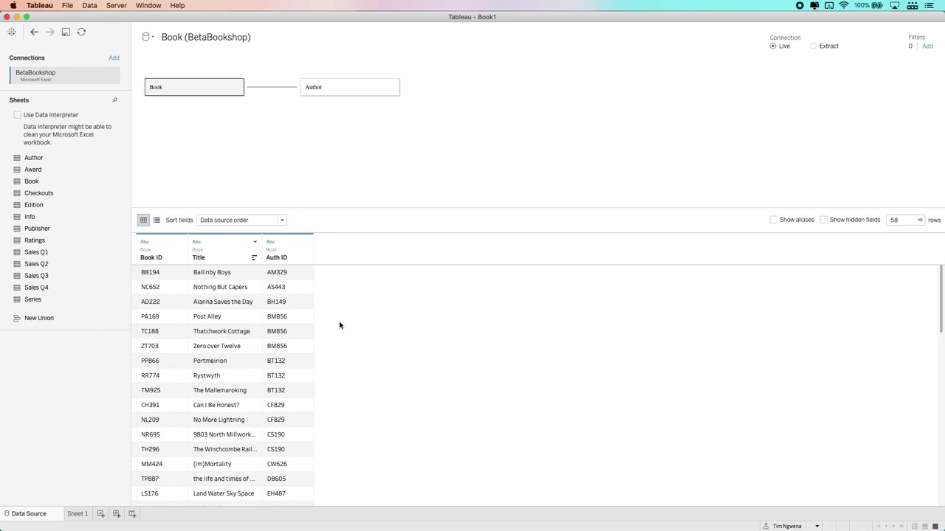
left_click(114, 218)
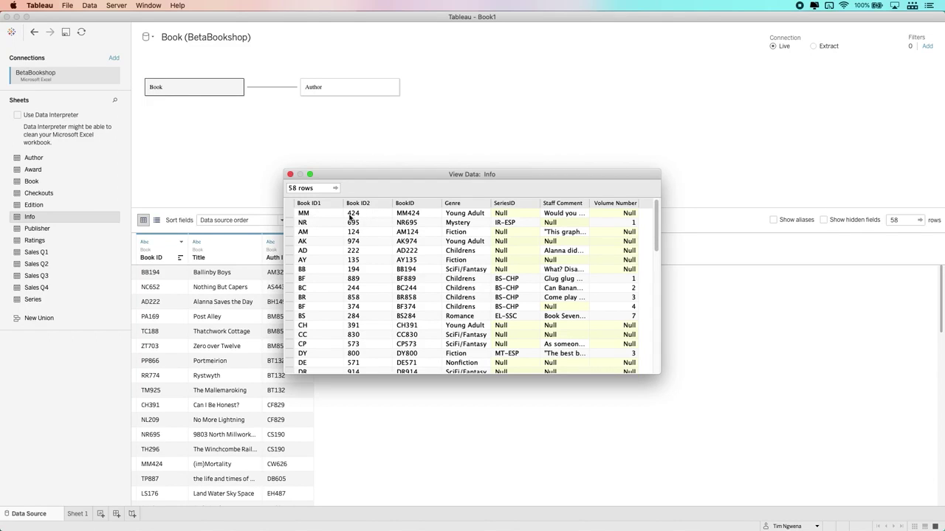
- Close the Info preview, open the Book table, and join the Info sheet into it
left_click(290, 174)
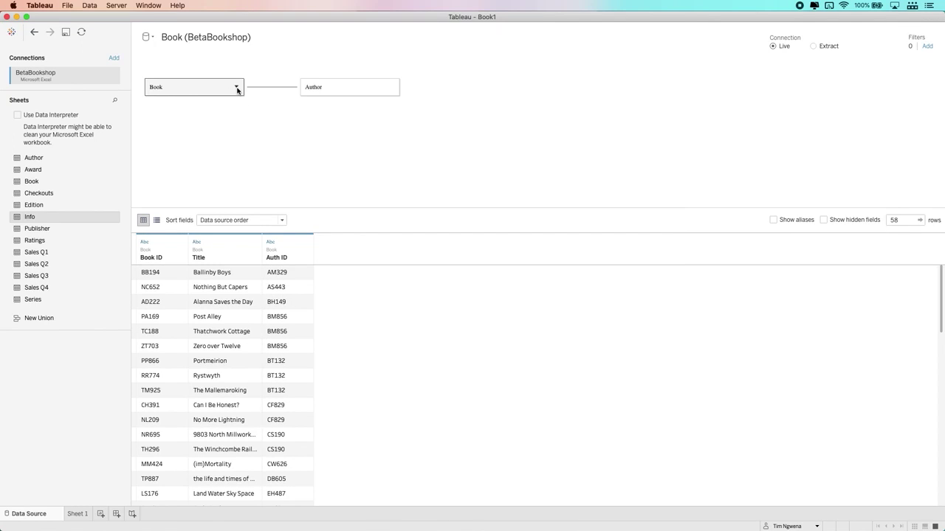
left_click(236, 88)
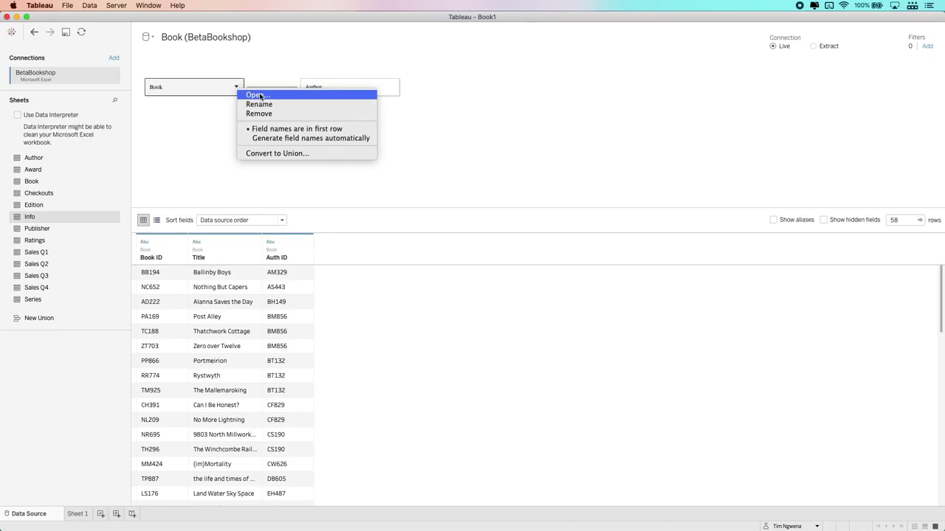
left_click(262, 96)
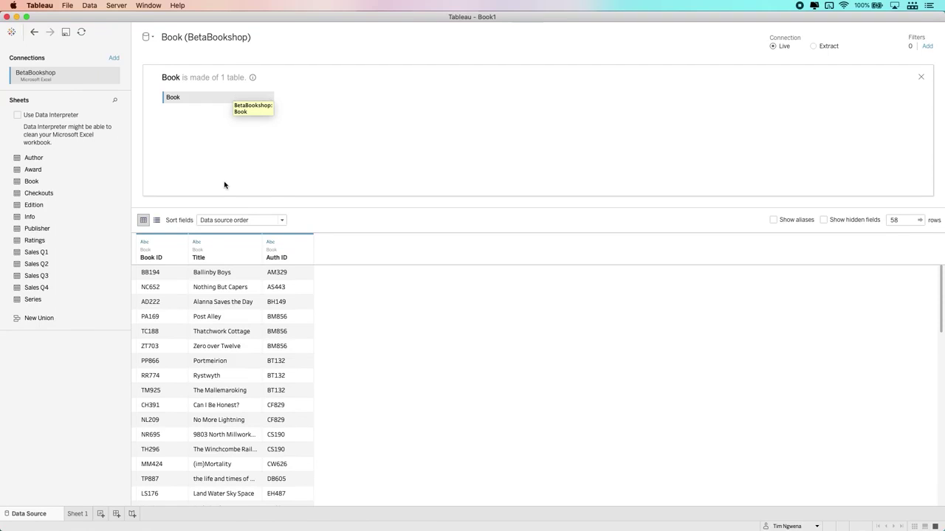
left_click_drag(28, 217, 343, 123)
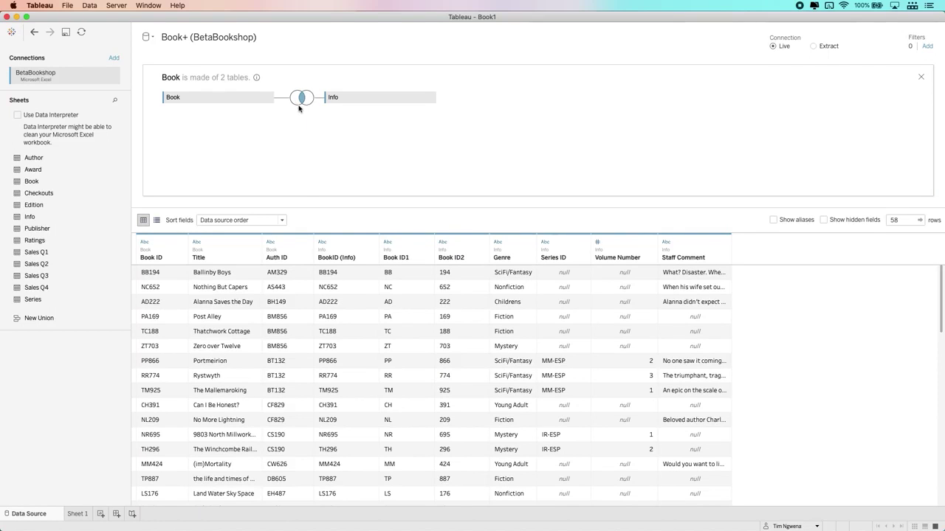
- Make the Book–Info join a left join and start a join calculation for the Info field
left_click(300, 99)
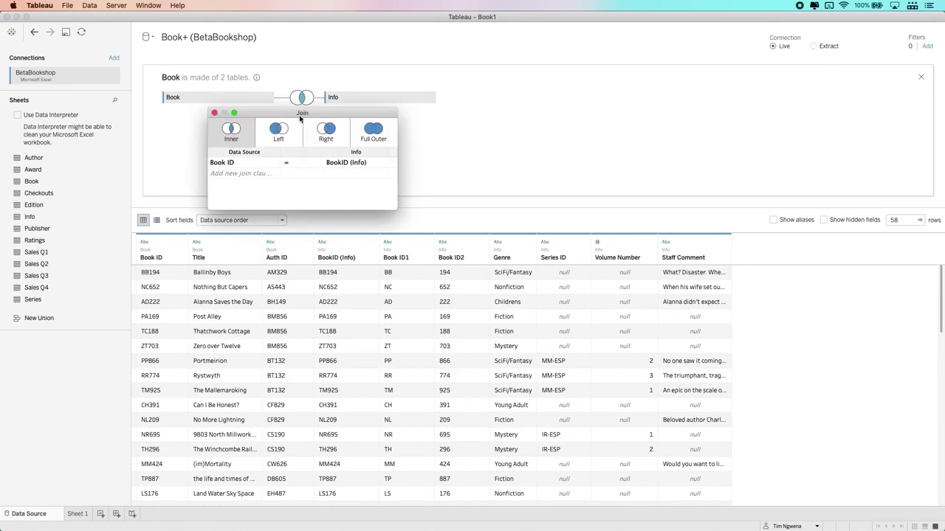
left_click(276, 132)
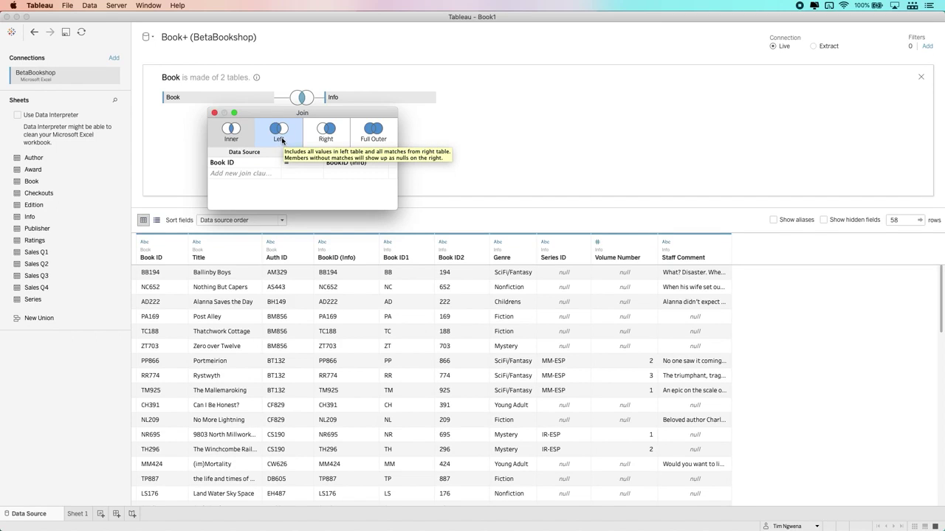
left_click(283, 140)
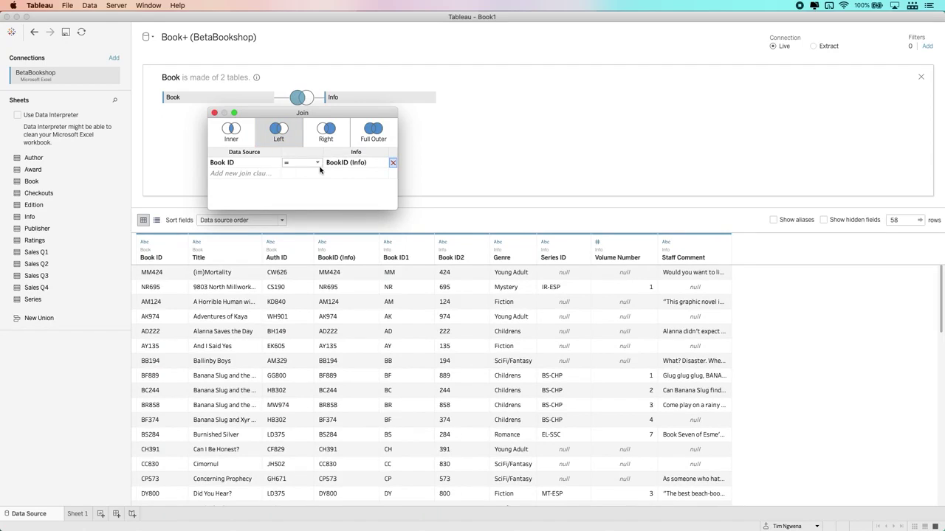
left_click(362, 164)
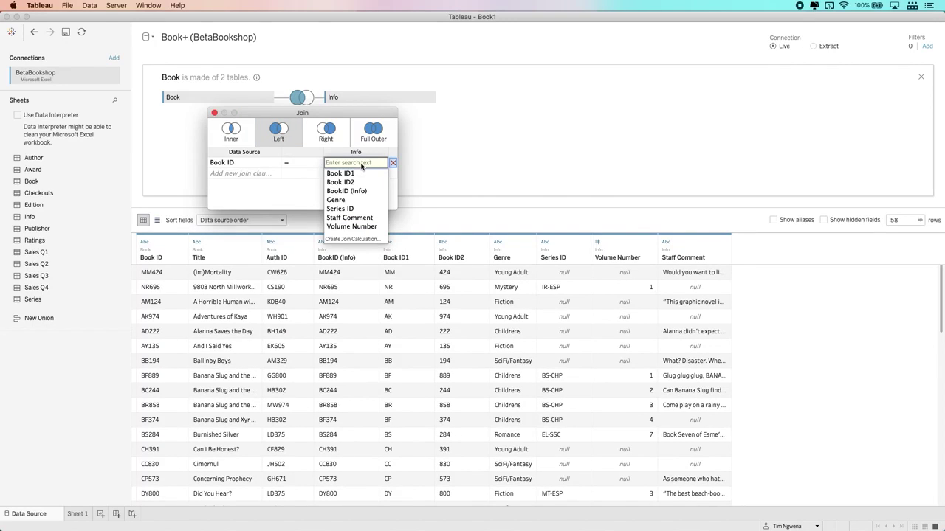
left_click(351, 239)
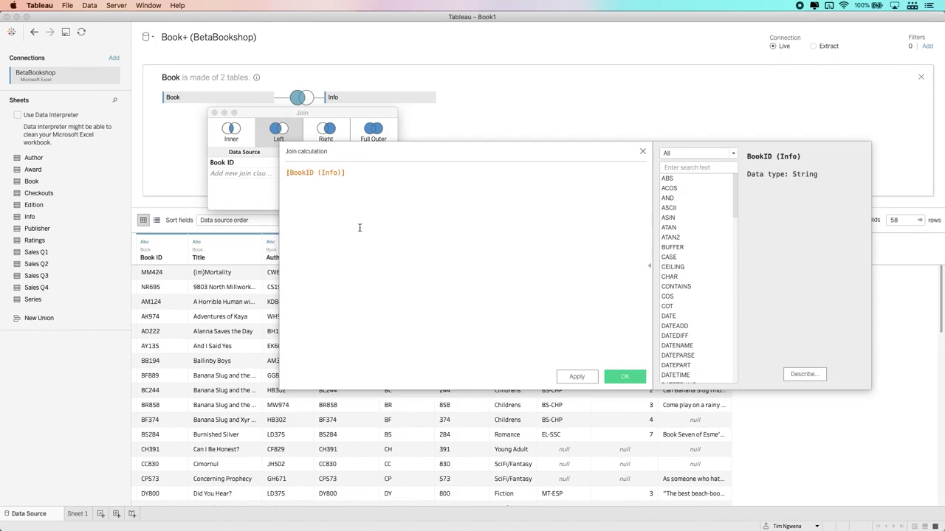
- Replace the Info join expression with [Book ID1]+[Book ID2]
left_click_drag(376, 181, 286, 175)
left_click(394, 180)
left_click_drag(394, 180, 283, 170)
key("BackSpace")
type("book")
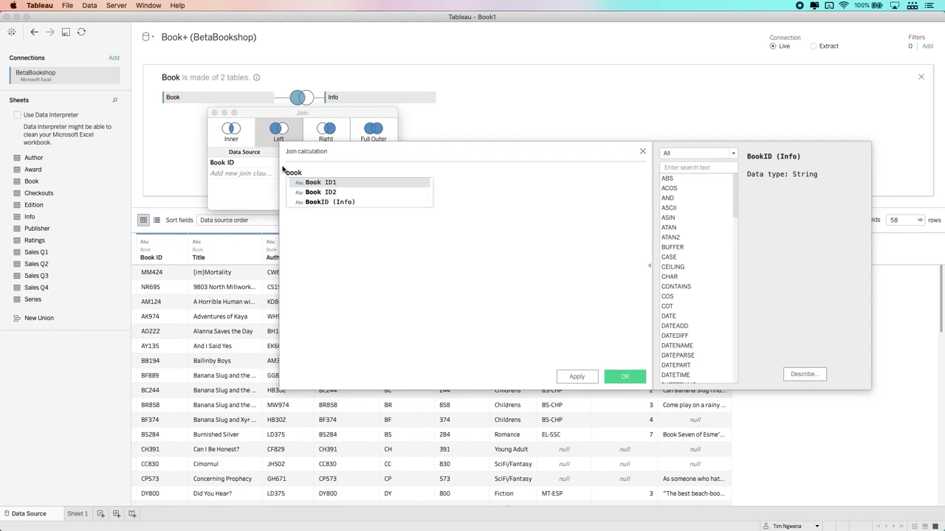
key("Return")
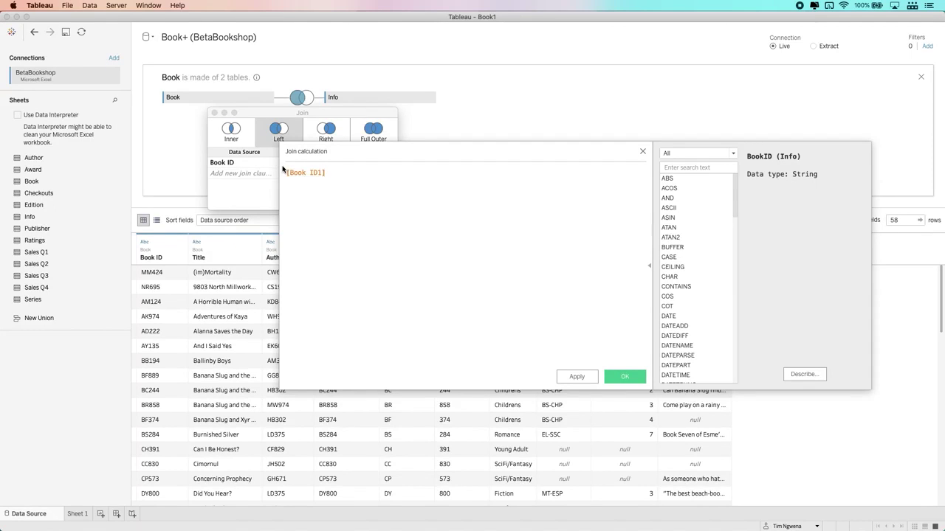
type("+")
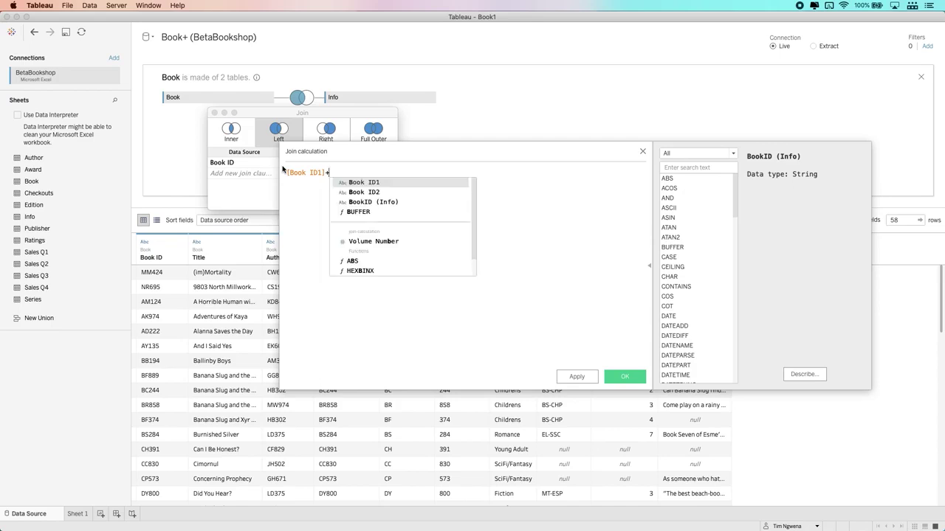
type("book")
key("Down")
key("Return")
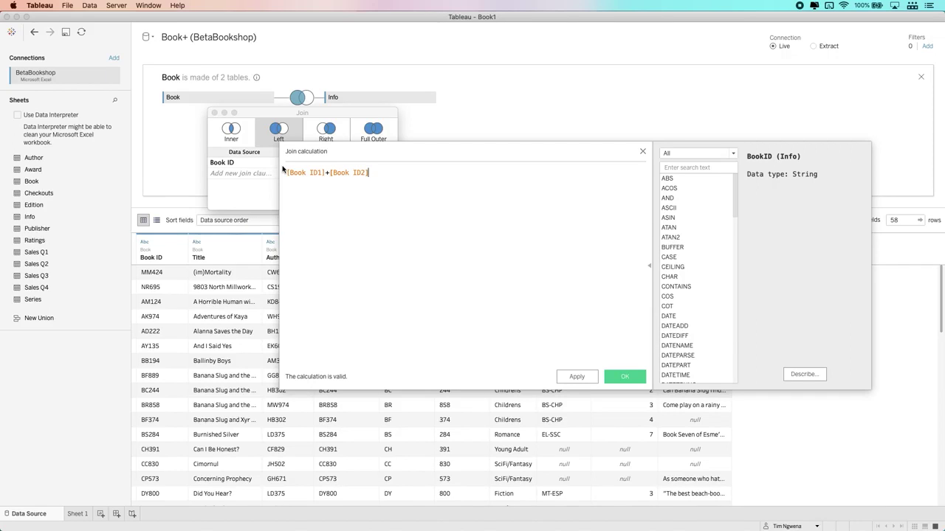
- Apply and confirm the join calculation, then close the join settings
left_click(576, 376)
left_click(625, 377)
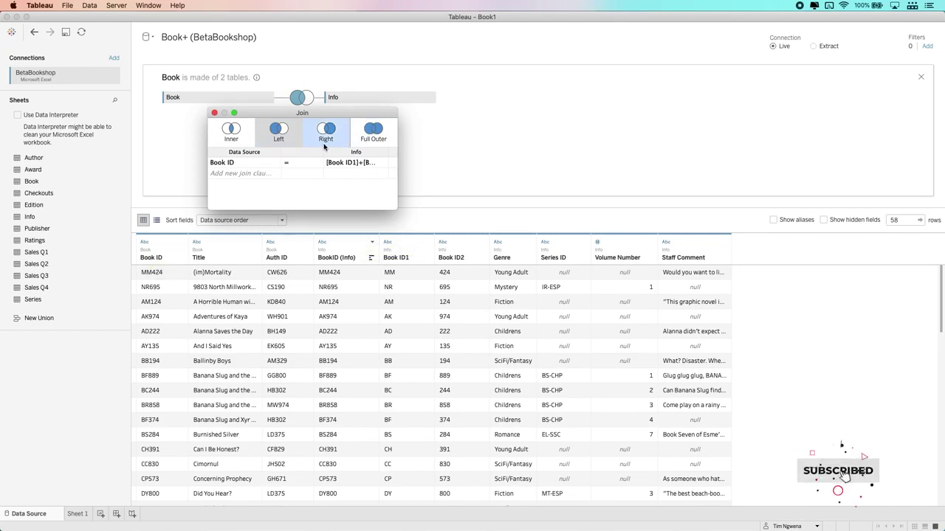
left_click(500, 133)
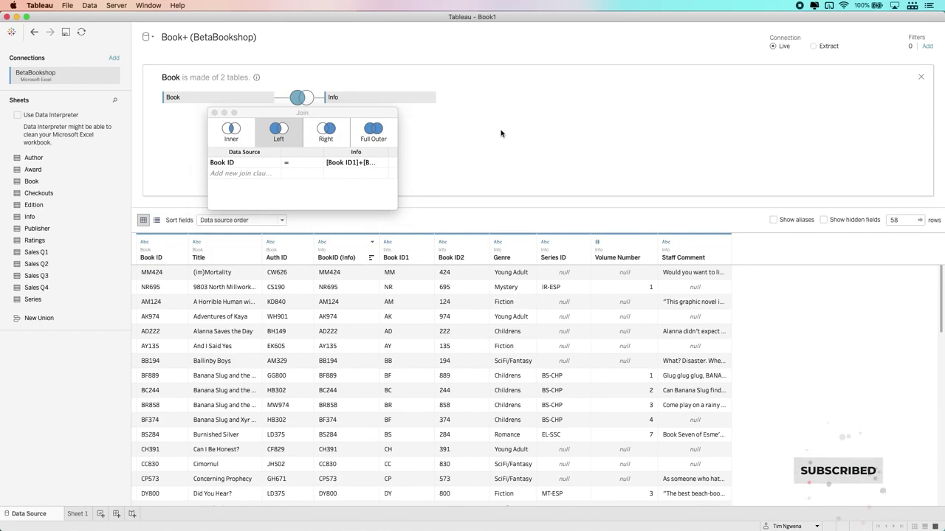
left_click(215, 113)
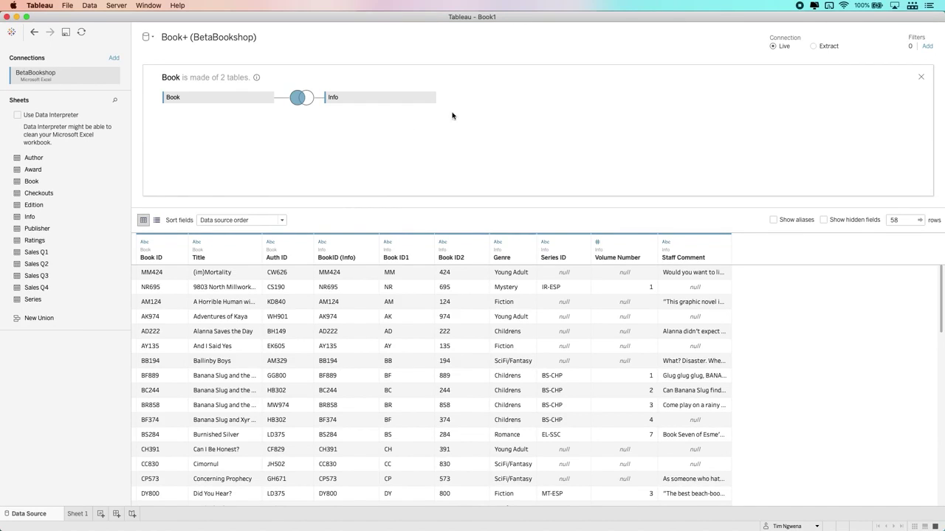
- Close the join panel, then reopen and close the Book table's Book–Info join to review it
left_click(921, 78)
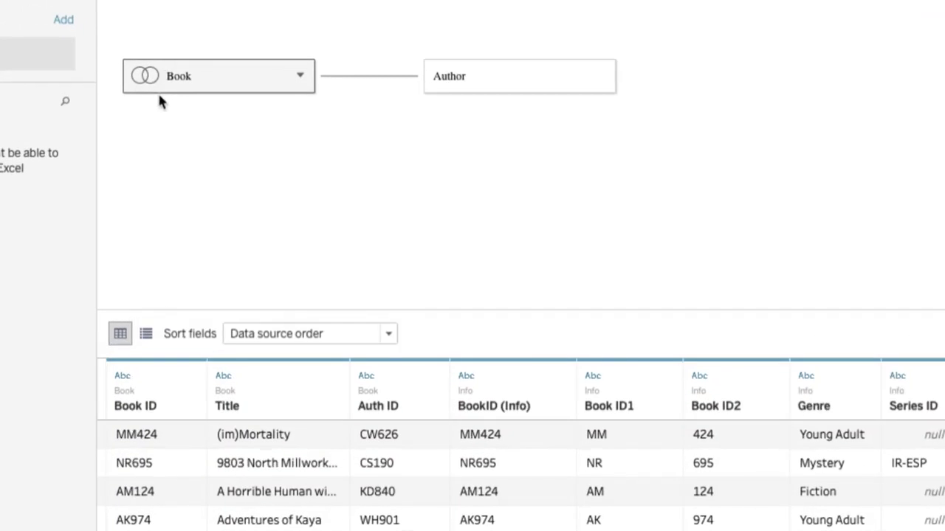
mouse_move(148, 74)
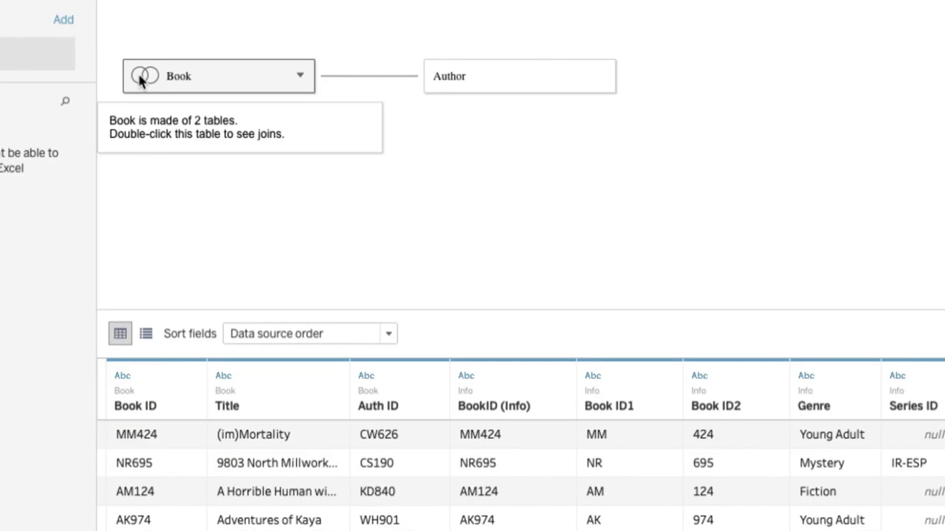
double_click(177, 82)
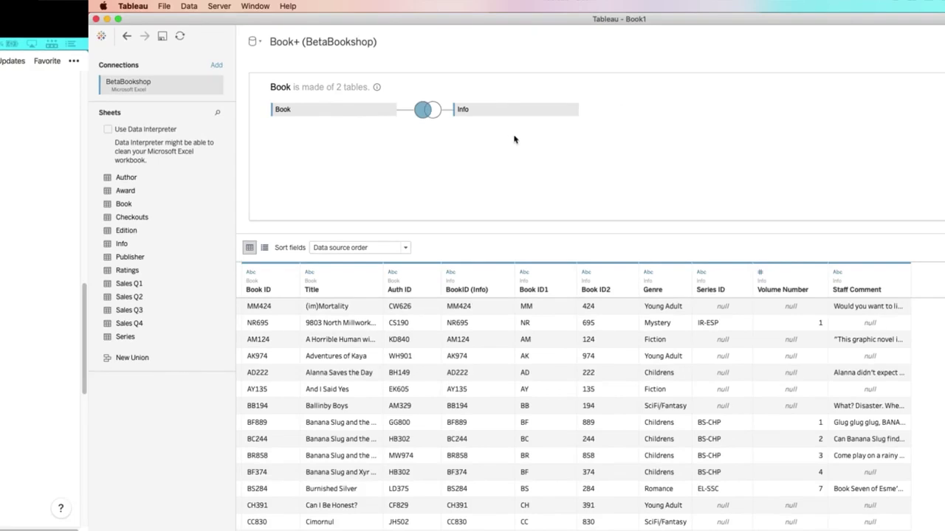
key("Escape")
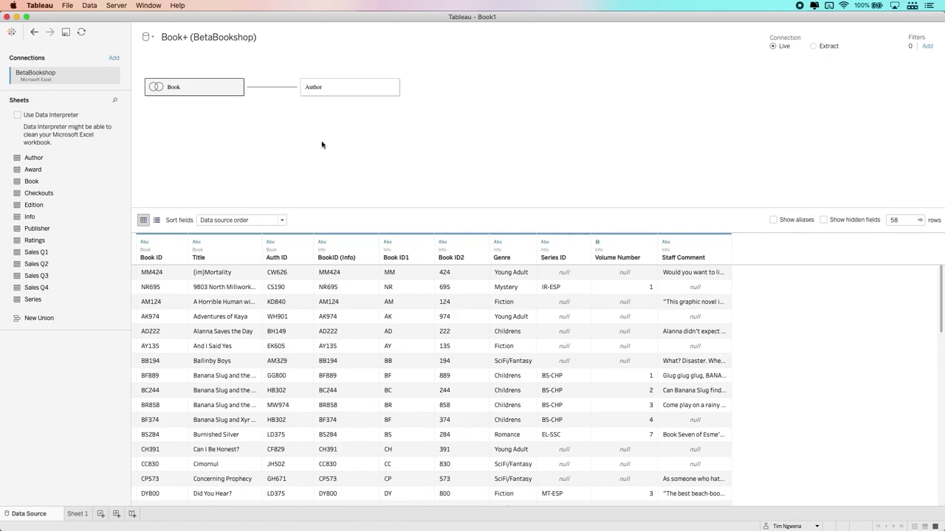
- On Sheet 1, point out Series ID, BookID (Info), AuthID (Author), Hrs Writing per Day and Birthday, then collapse Author
left_click(72, 514)
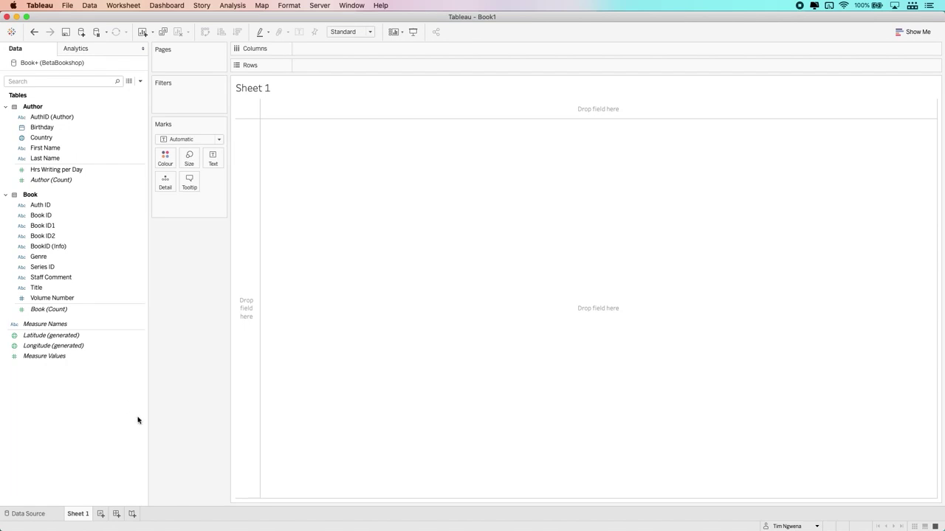
left_click(56, 269)
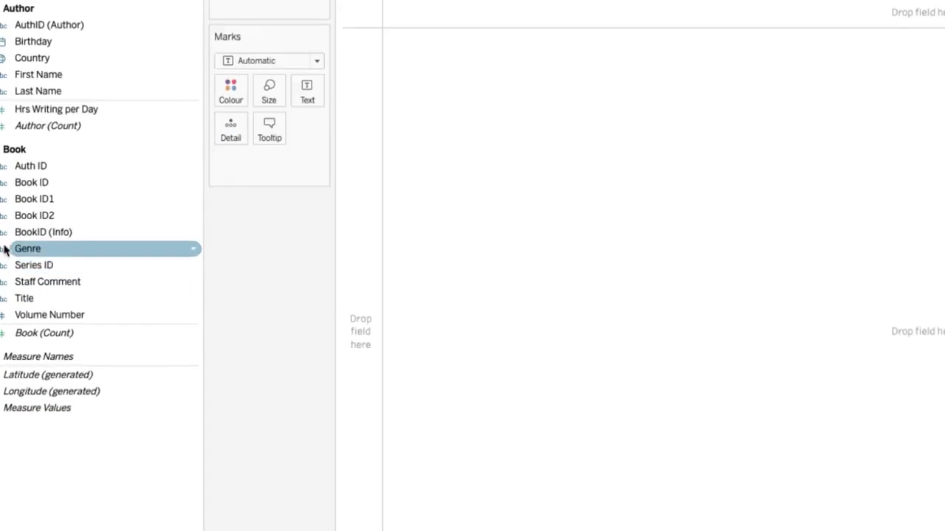
left_click(133, 246)
left_click(19, 50)
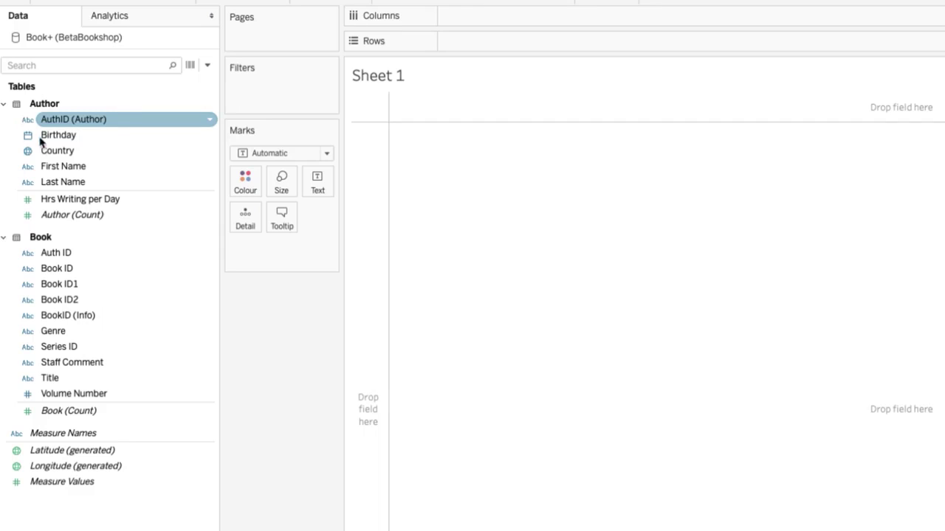
left_click(27, 198)
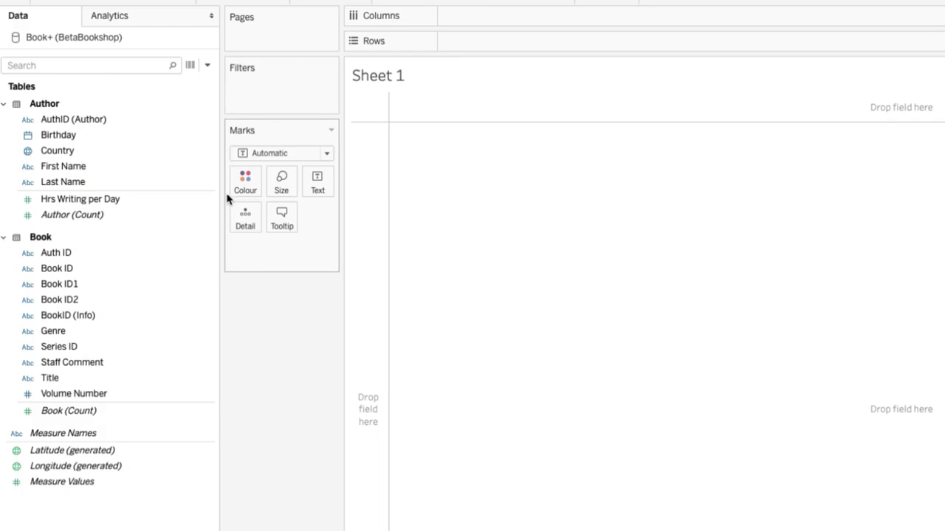
left_click(154, 136)
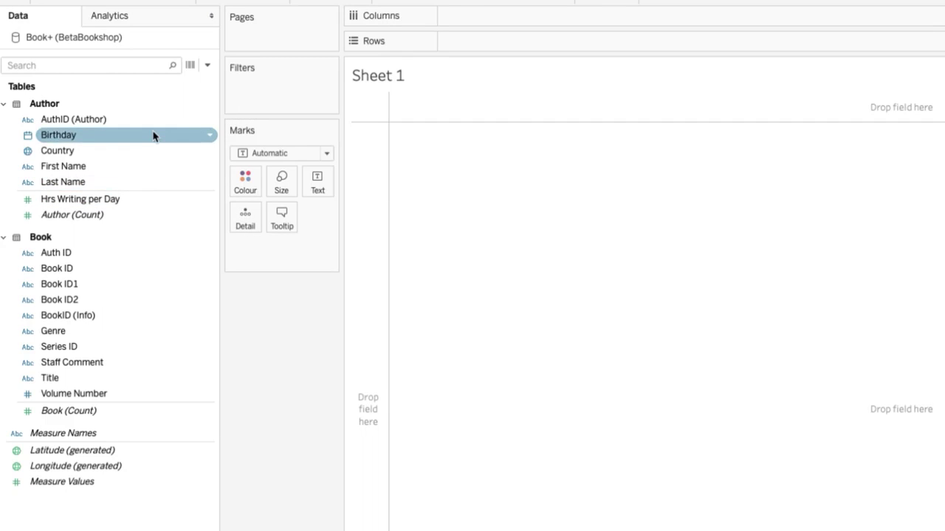
left_click(4, 104)
left_click(3, 124)
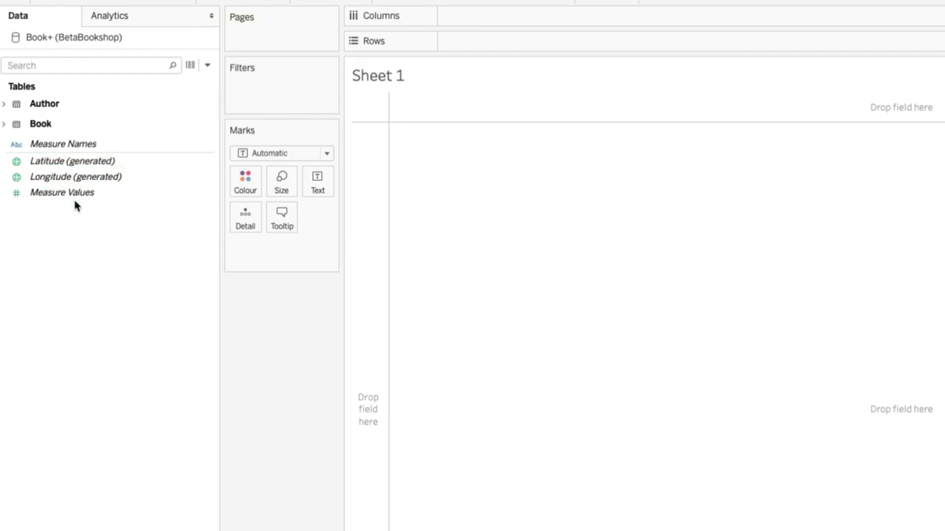
left_click(5, 124)
left_click(5, 106)
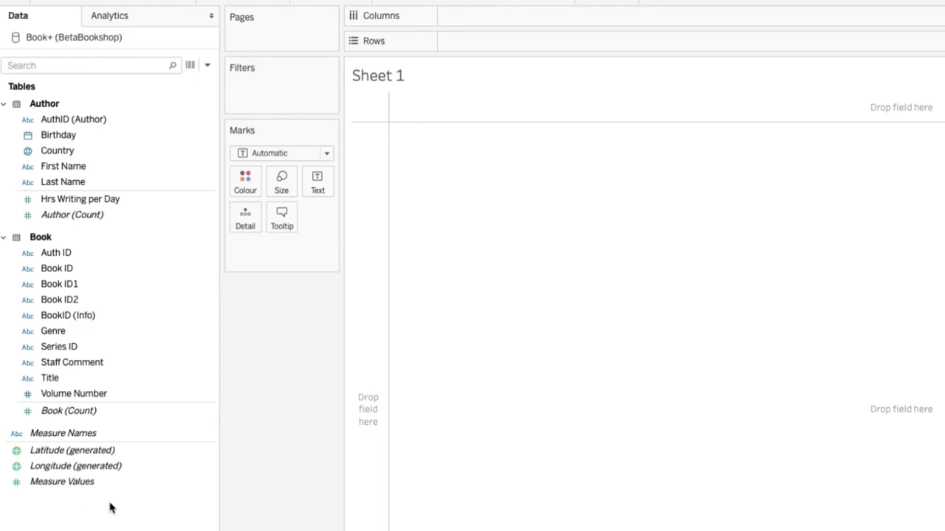
left_click(4, 104)
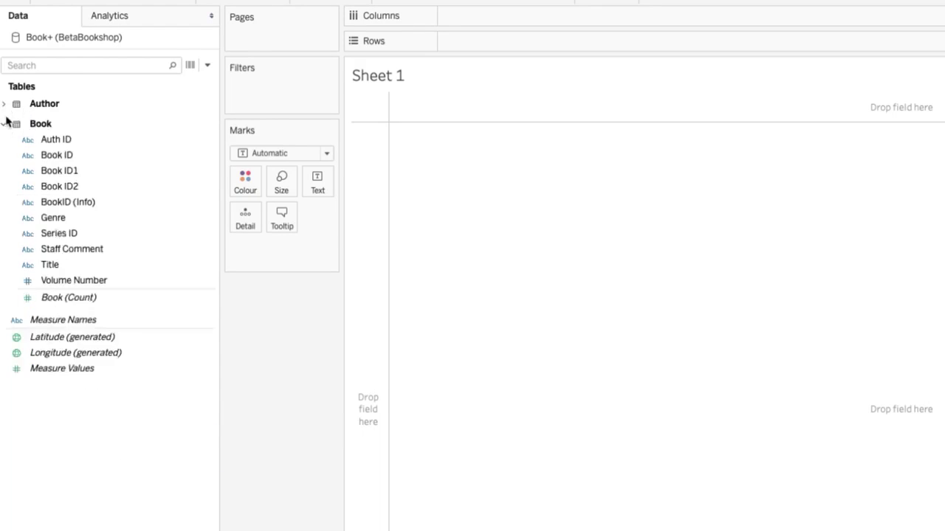
left_click(4, 123)
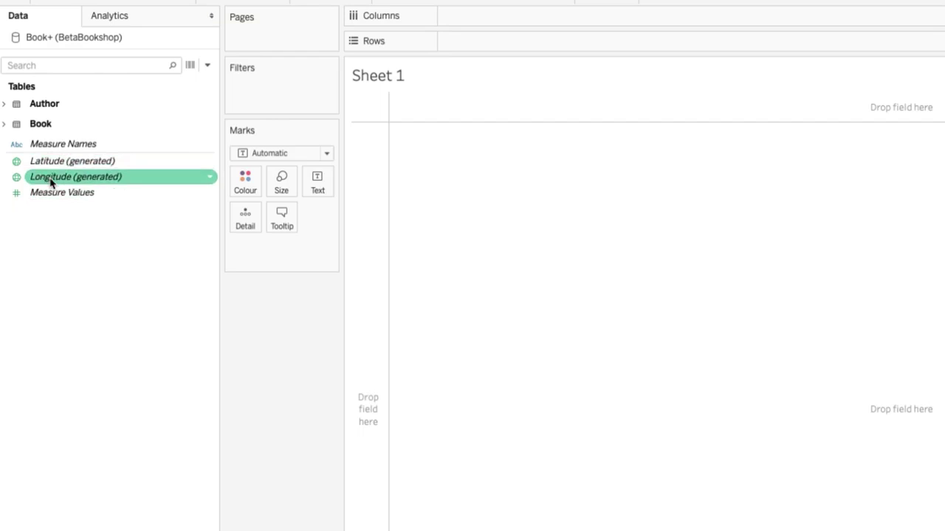
left_click(9, 125)
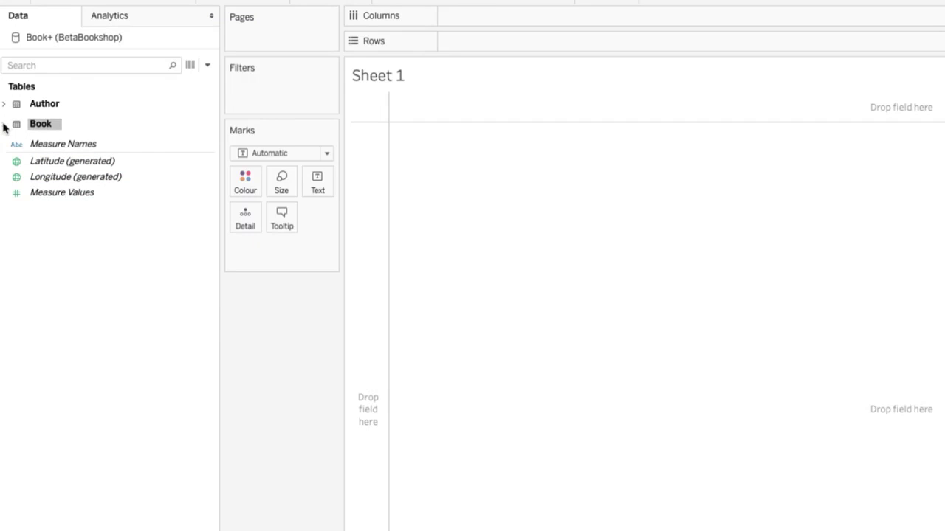
left_click(5, 123)
left_click(4, 104)
left_click(62, 254)
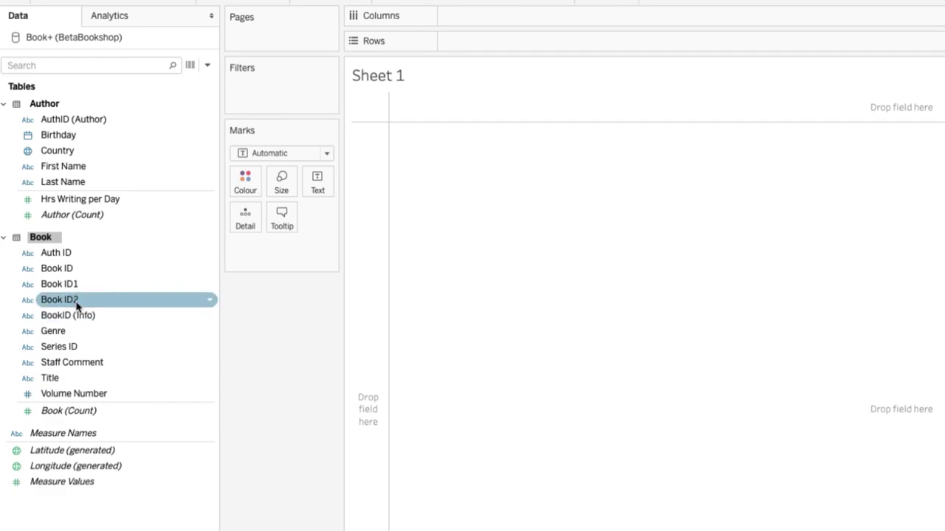
left_click(28, 302)
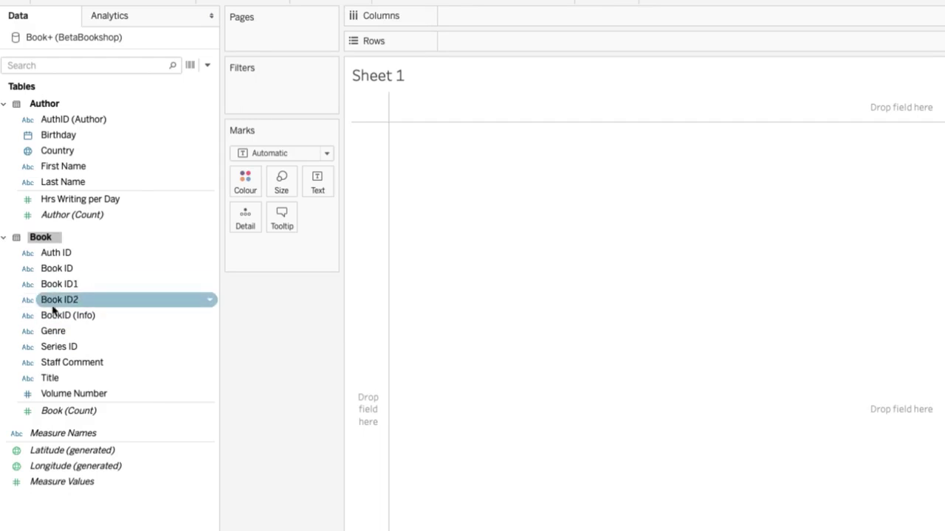
left_click(62, 418)
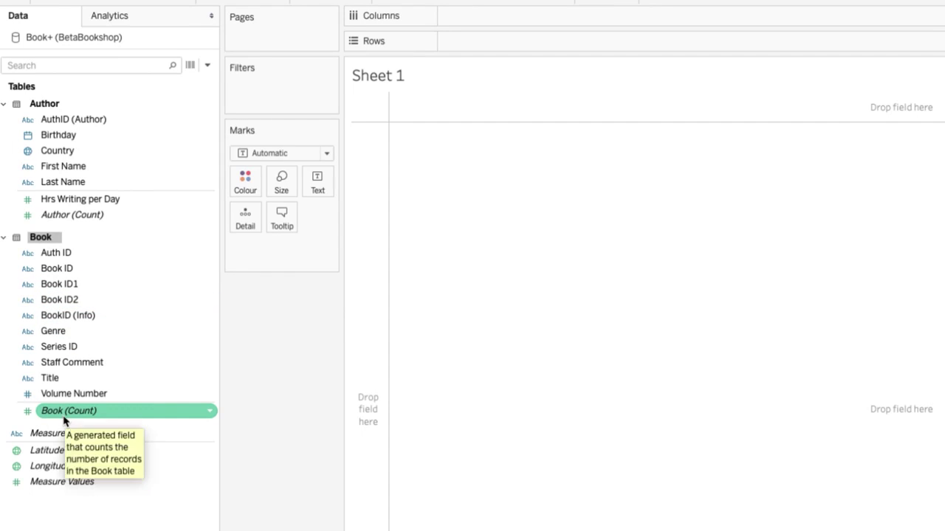
left_click(238, 405)
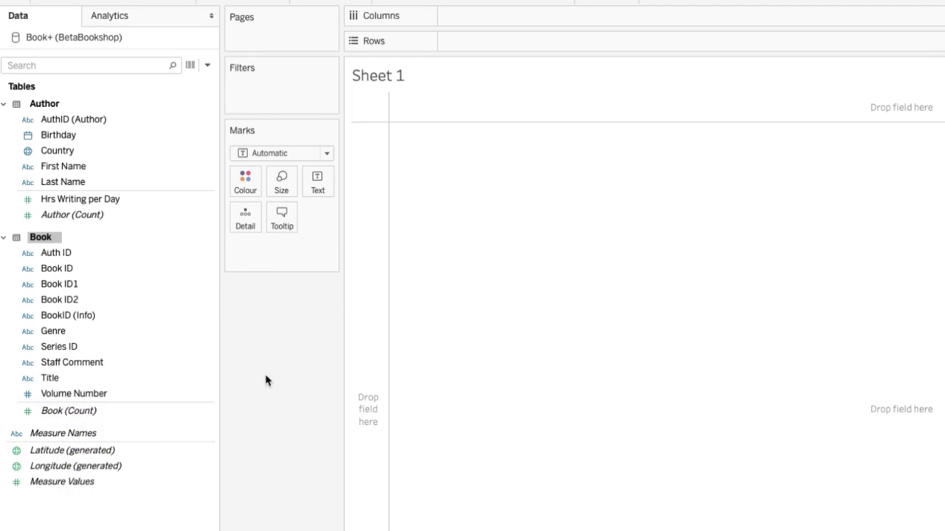
left_click(141, 330)
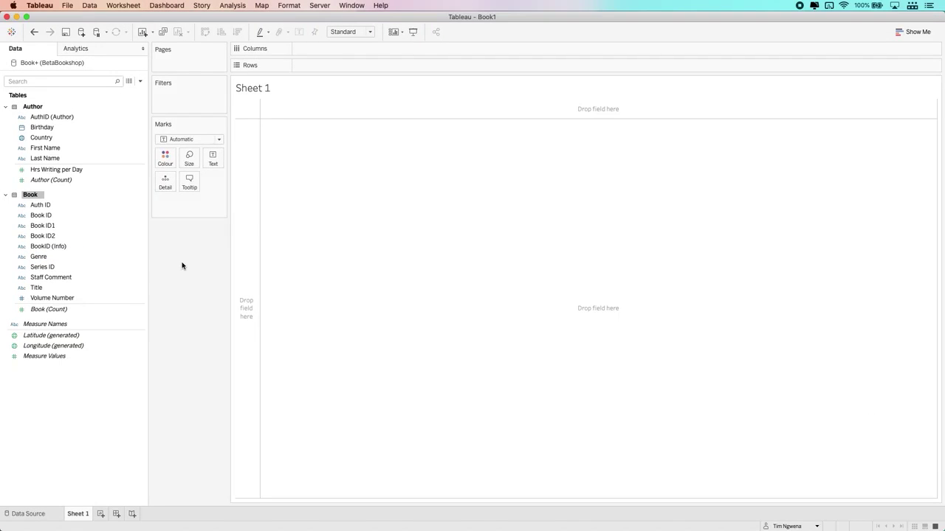
- Shuffle Hrs Writing per Day among Author fields, then put Book ID on Rows (58 marks)
left_click(65, 170)
left_click_drag(66, 174, 61, 151)
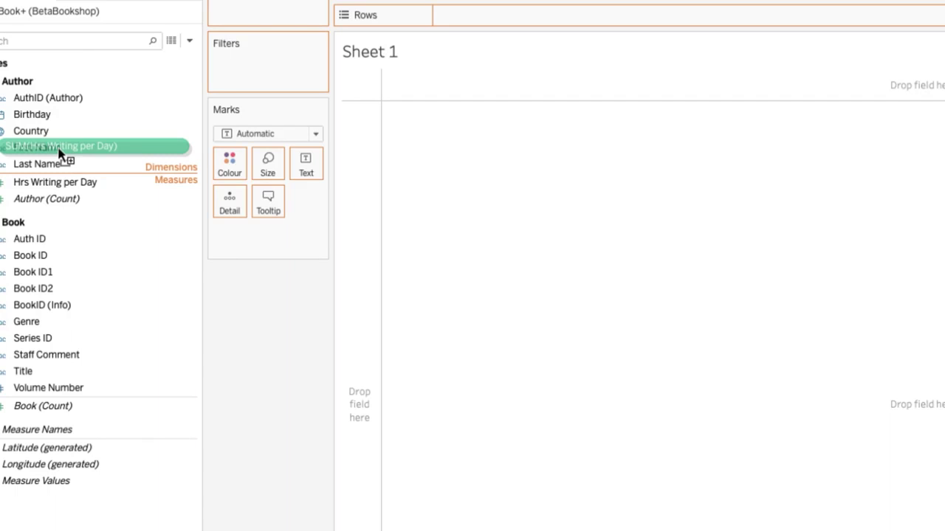
left_click_drag(61, 151, 64, 176)
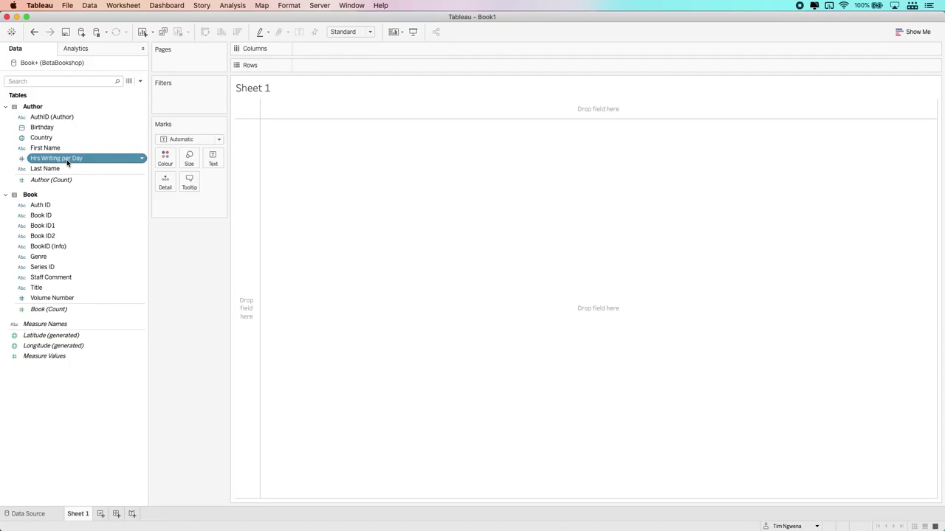
left_click_drag(68, 163, 69, 183)
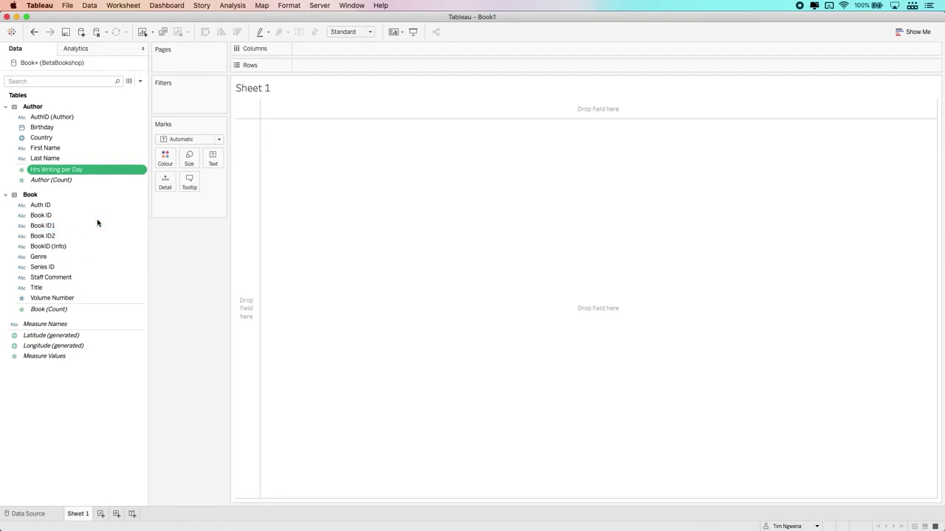
left_click_drag(80, 215, 329, 68)
- Add Title, First Name and Last Name next to Book ID on Sheet 1's Rows shelf
left_click(34, 290)
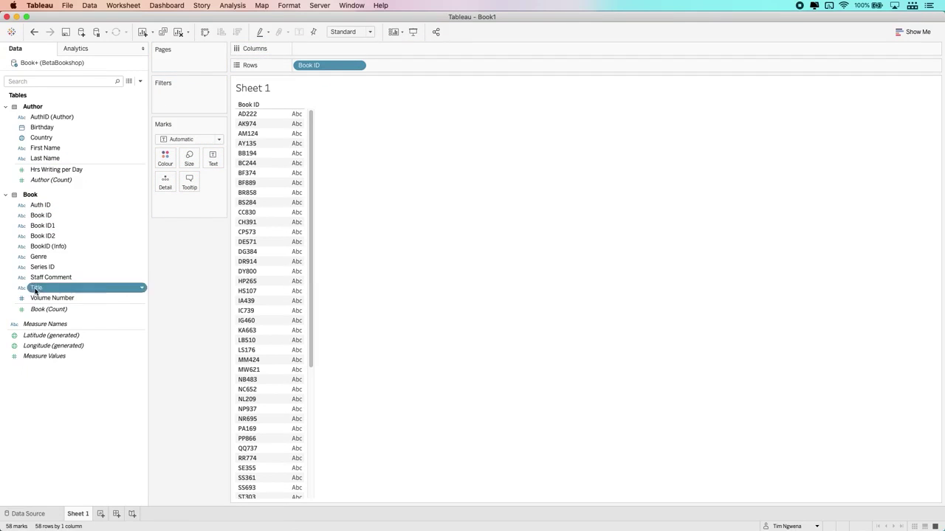
left_click_drag(35, 290, 396, 71)
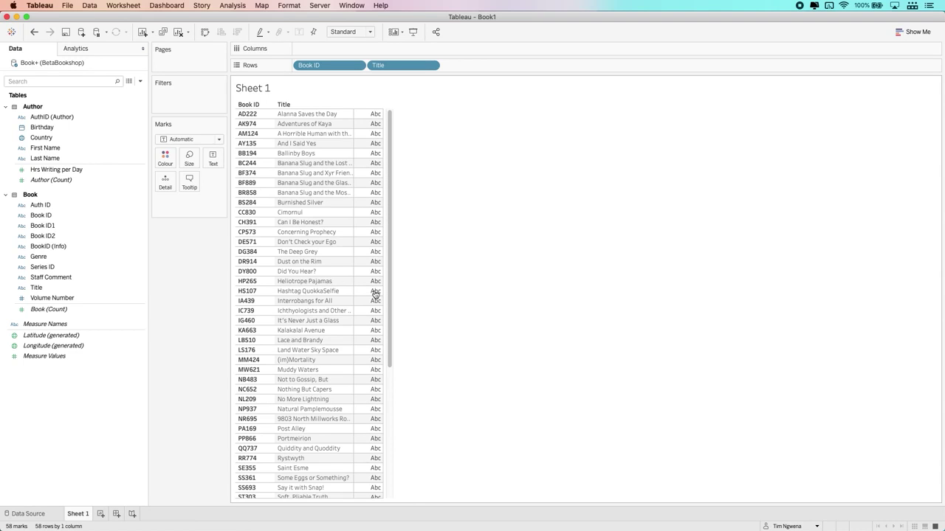
left_click(50, 117)
left_click(56, 138)
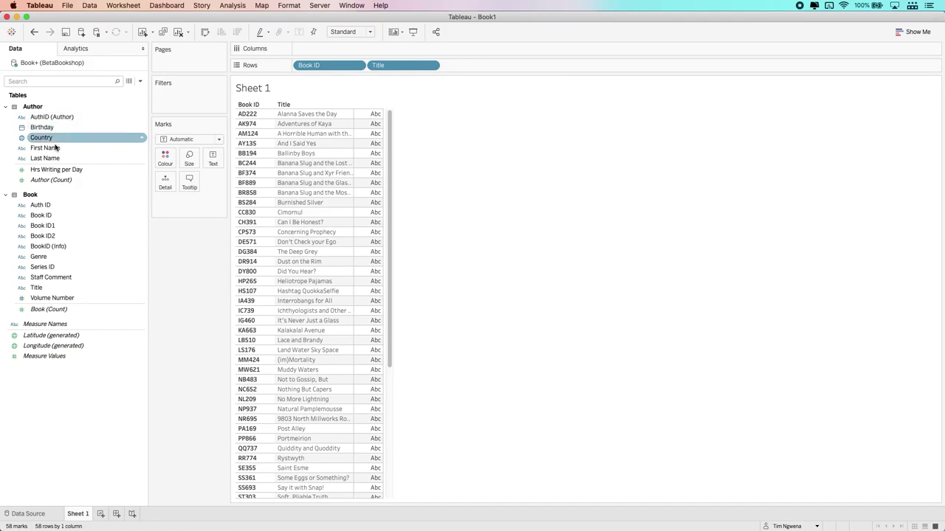
left_click(50, 158)
left_click(44, 150)
left_click_drag(44, 150, 481, 72)
left_click(56, 158)
left_click_drag(55, 159, 590, 66)
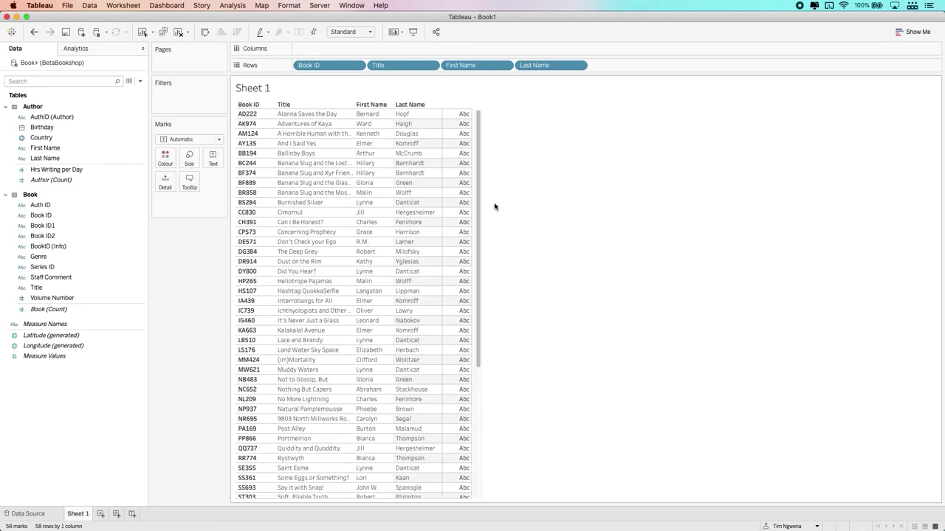
left_click_drag(478, 191, 502, 141)
- On a new Sheet 2, plot Count of Book per AuthID (Author) as bars
left_click(101, 514)
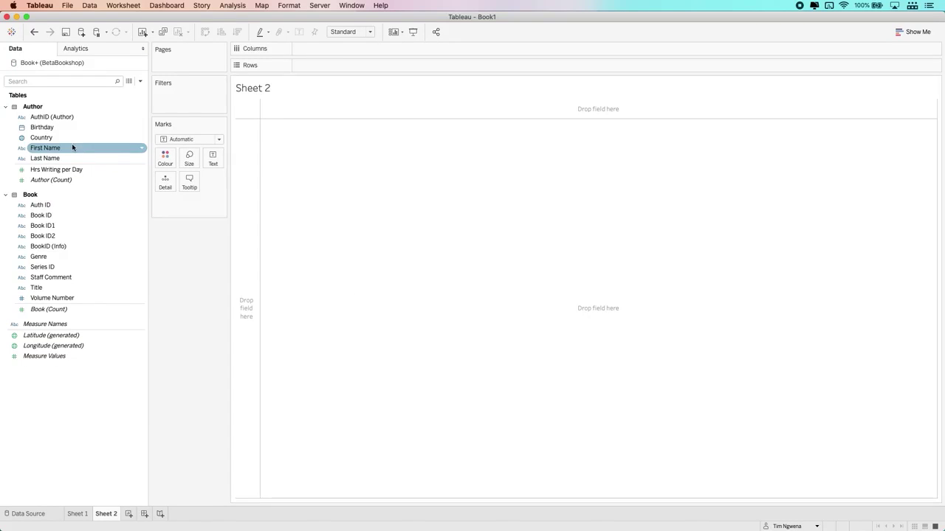
left_click_drag(42, 119, 337, 68)
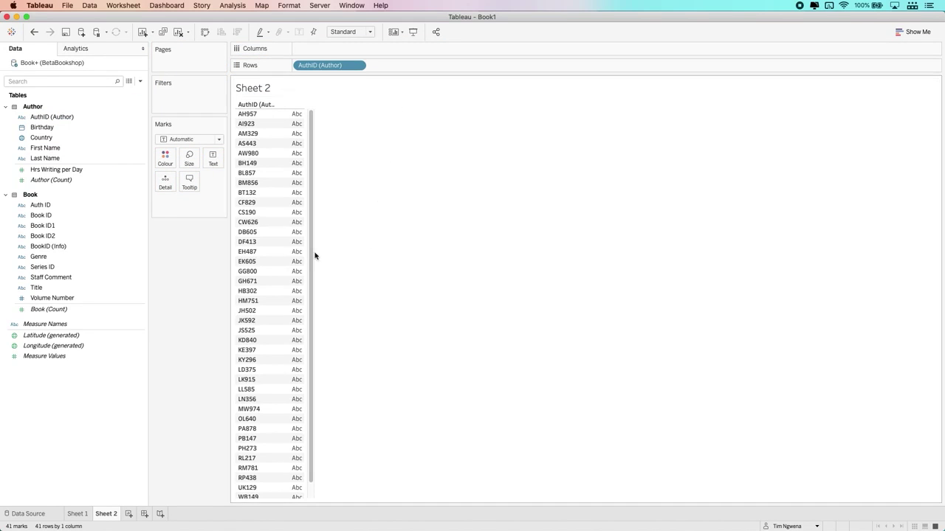
left_click(56, 311)
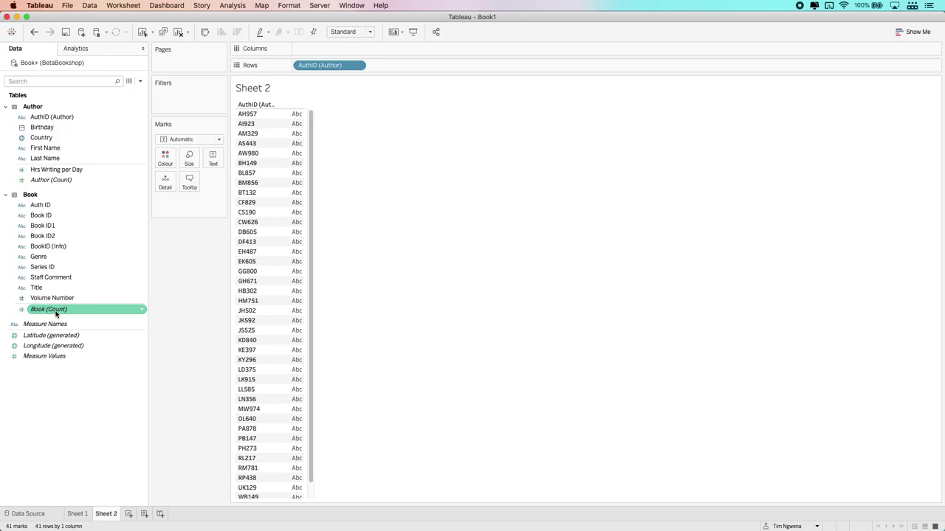
left_click_drag(56, 313, 338, 50)
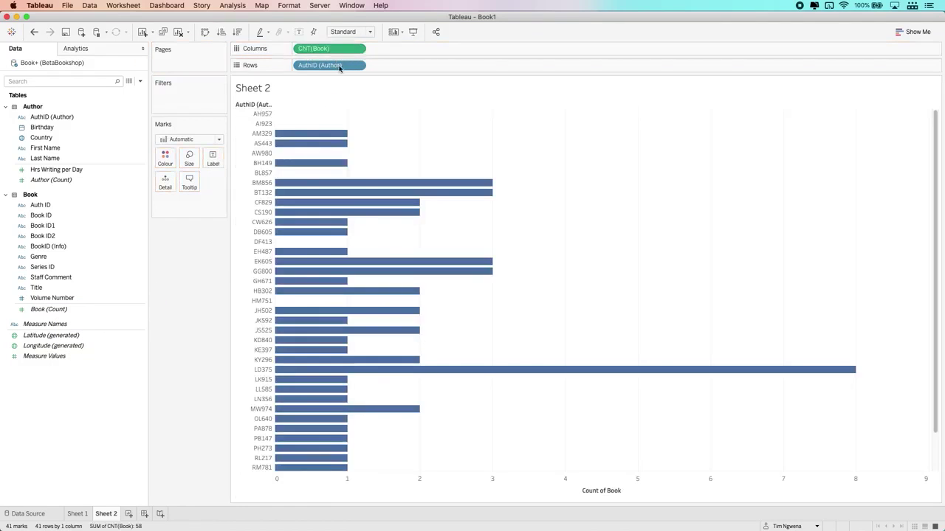
mouse_move(292, 129)
- Filter Sheet 2 to CNT(Book) of 0–0, then add First Name and Last Name to Rows
right_click(329, 48)
left_click(301, 55)
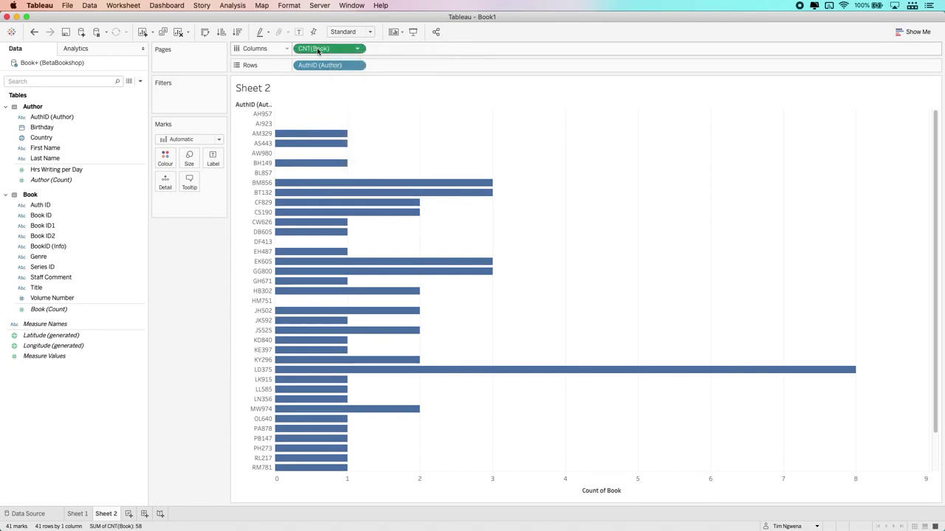
left_click_drag(318, 50, 203, 104)
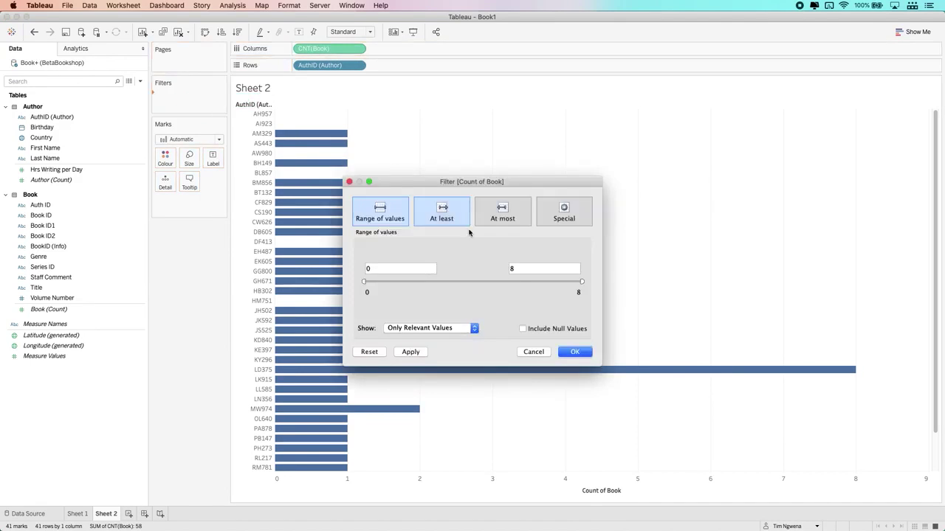
left_click(528, 269)
type("0")
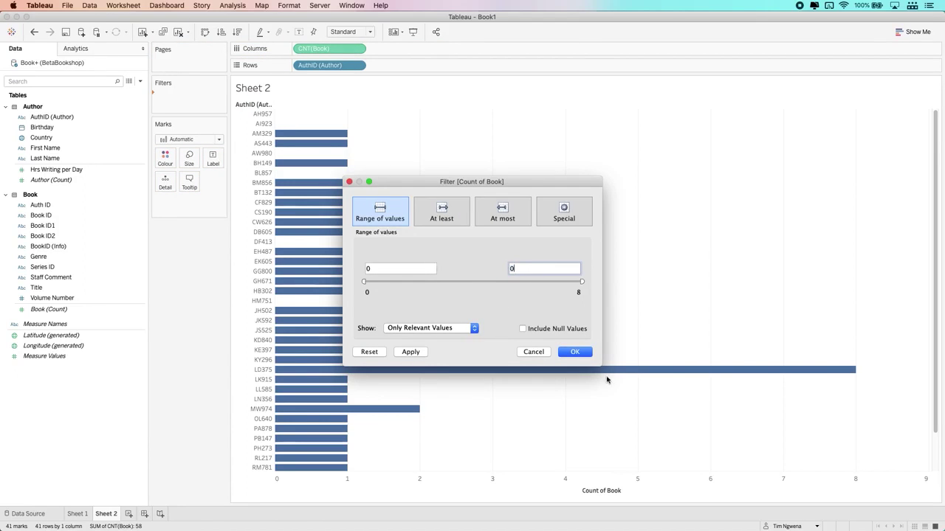
left_click(574, 352)
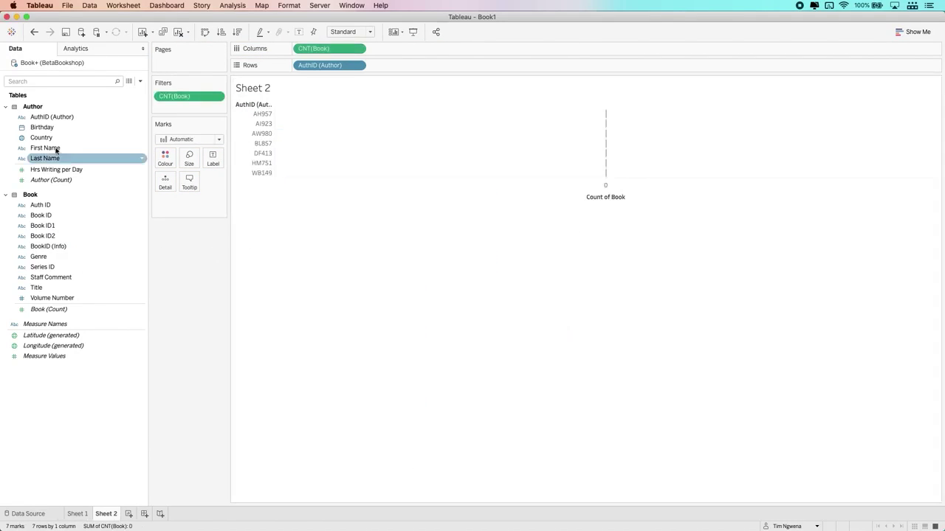
left_click_drag(116, 147, 410, 70)
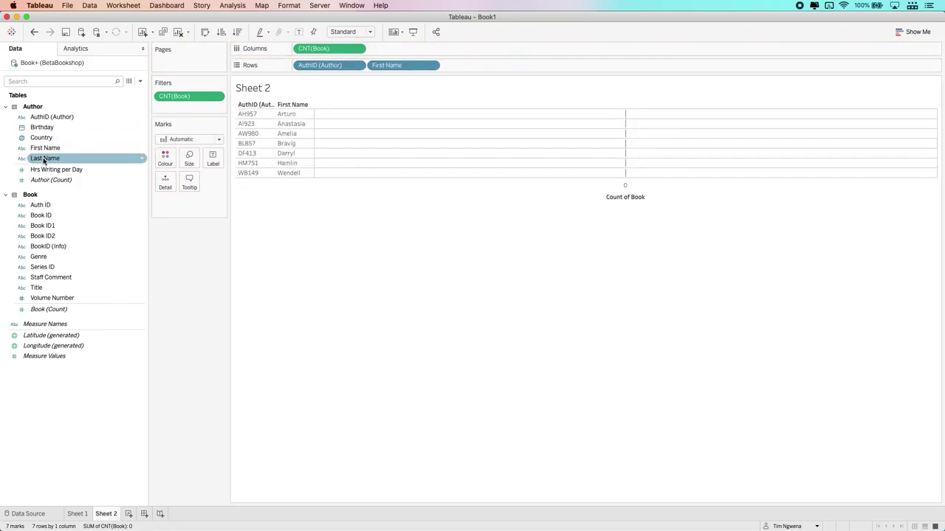
left_click_drag(82, 158, 471, 66)
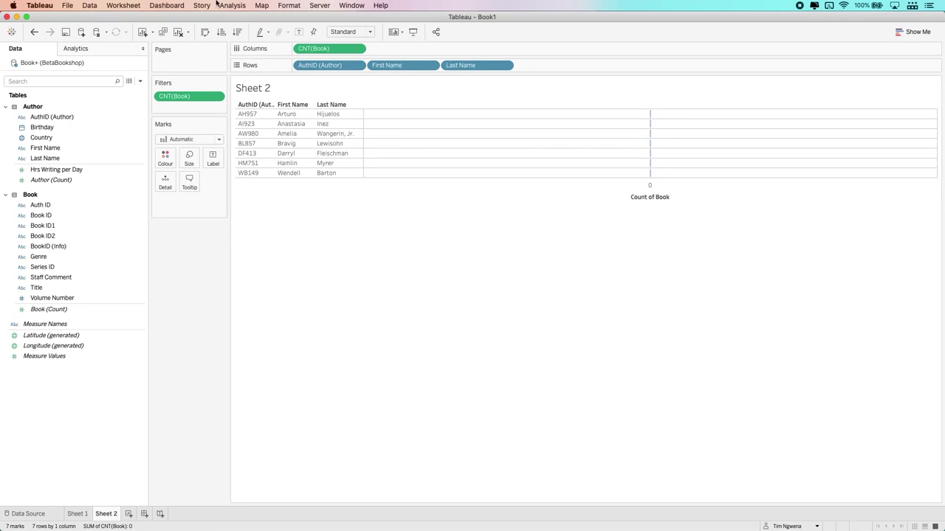
key("ctrl+Up")
- Switch to PowerPoint, select slide 1, maximise the window and start presenting
left_click(808, 228)
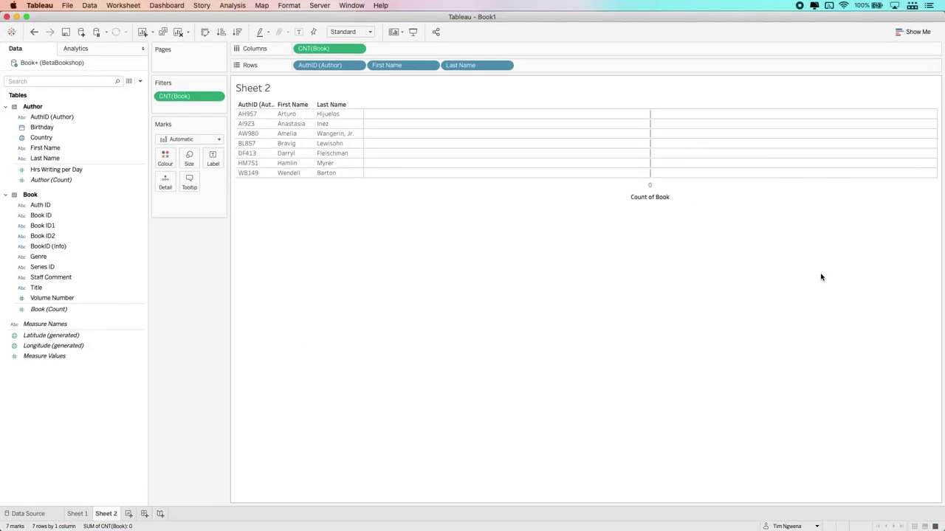
left_click(925, 414)
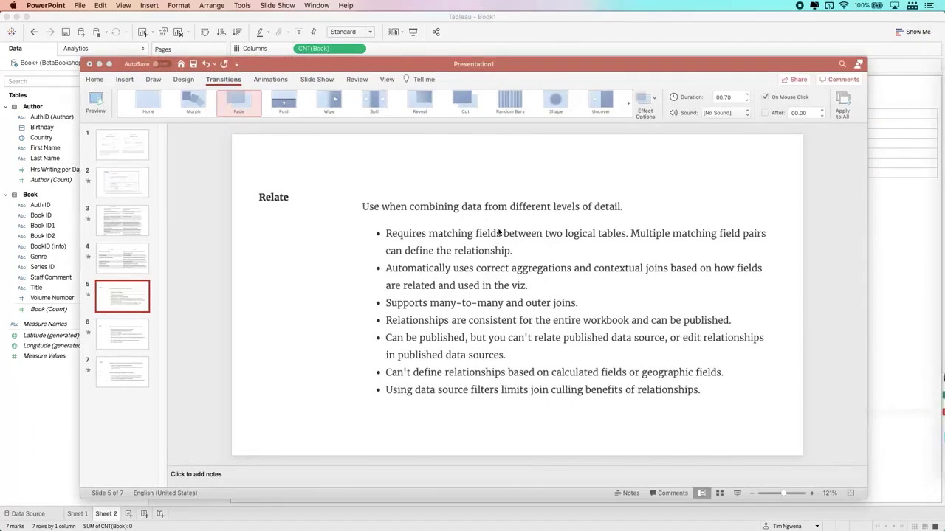
left_click(122, 156)
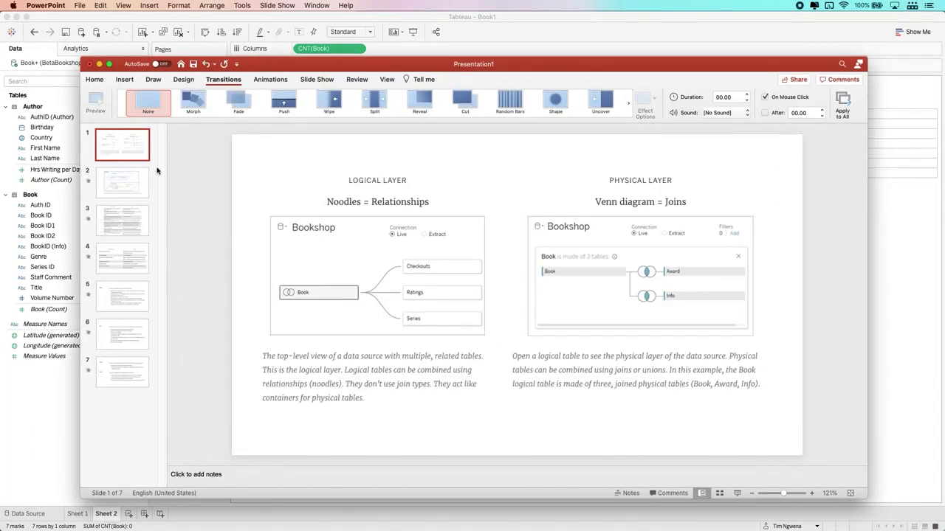
double_click(572, 62)
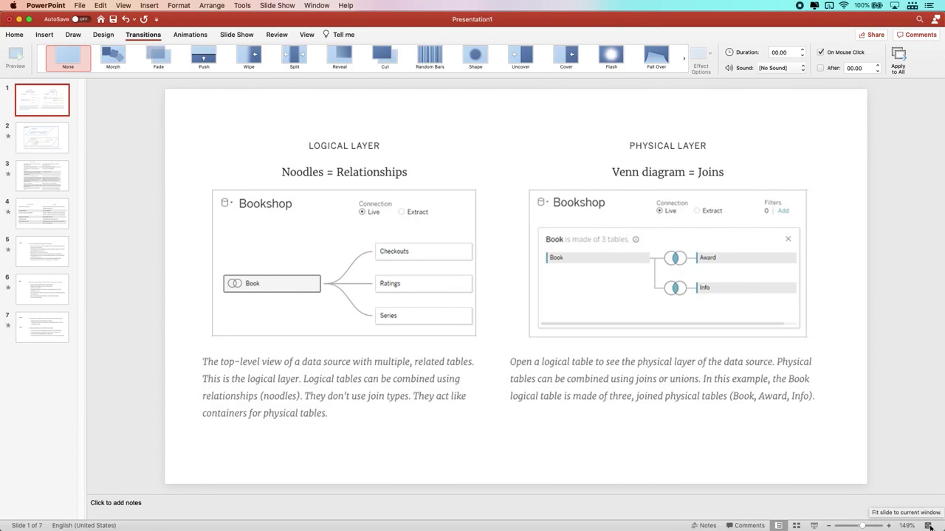
left_click(814, 525)
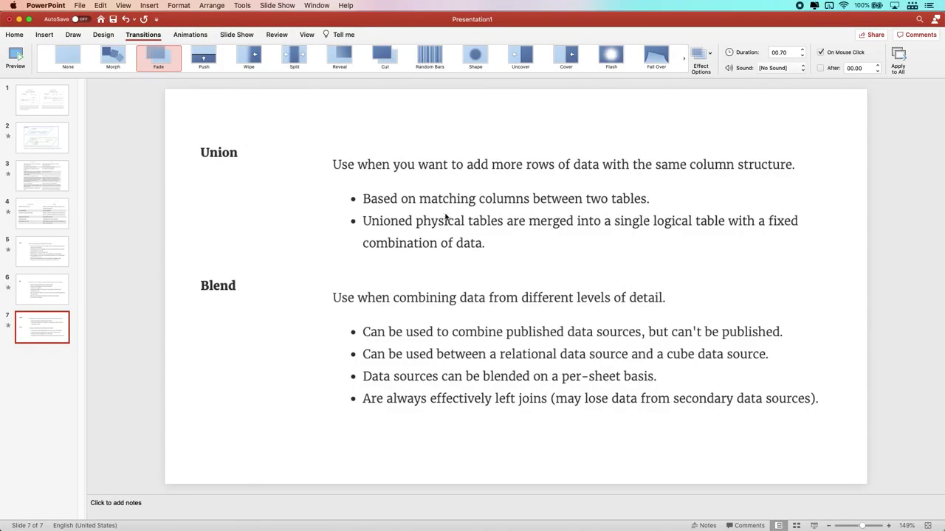
- Bring up Mission Control to switch away from PowerPoint
key("ctrl+Up")
- Back in Tableau, edit the BetaBookshop data source and open the Book–Author relationship
left_click(257, 201)
right_click(65, 64)
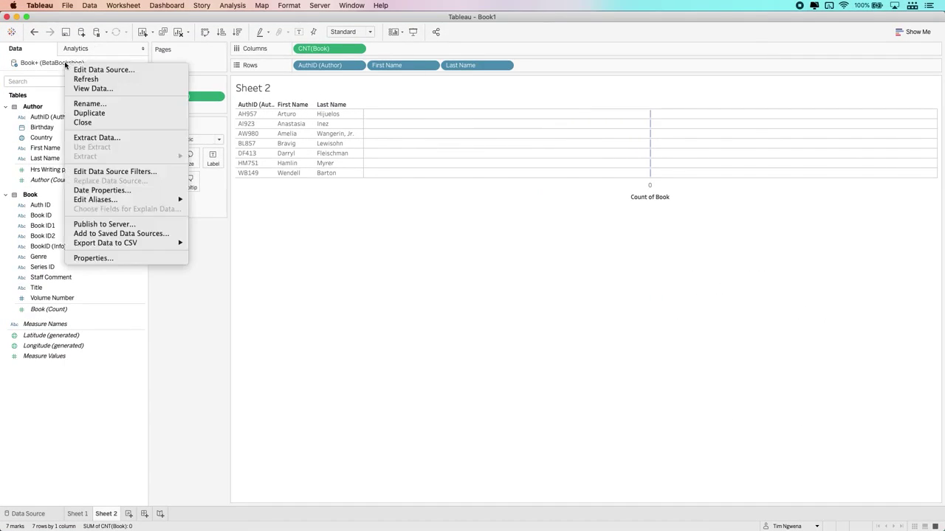
left_click(83, 68)
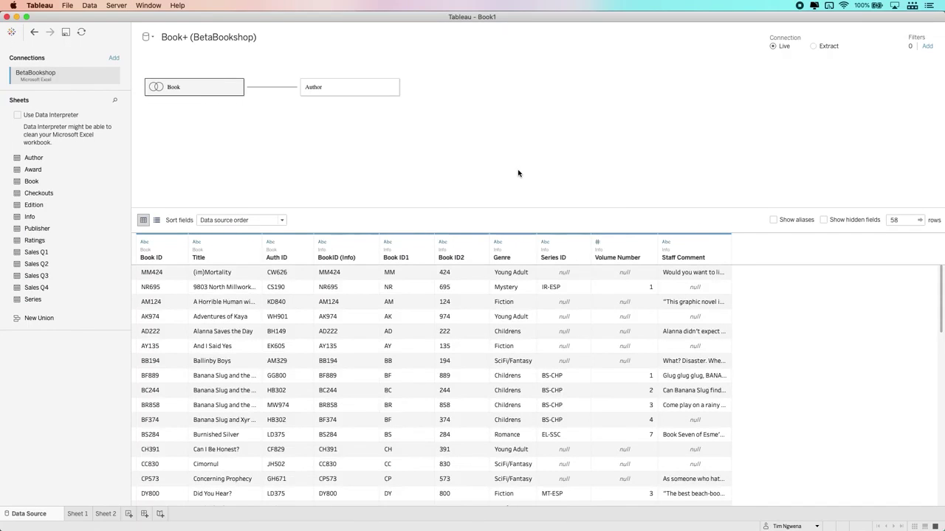
left_click(275, 89)
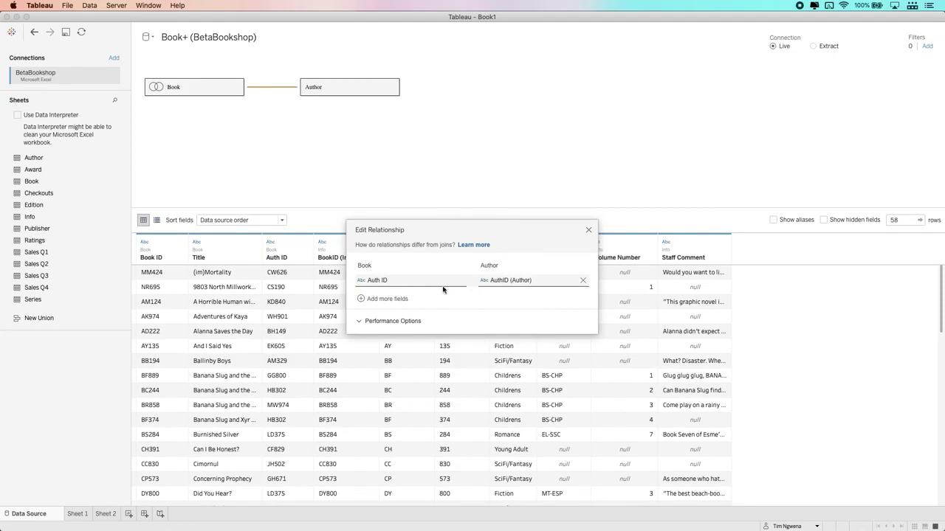
- Try adding another field pair, discard it, and expand the relationship's Performance Options
left_click(386, 299)
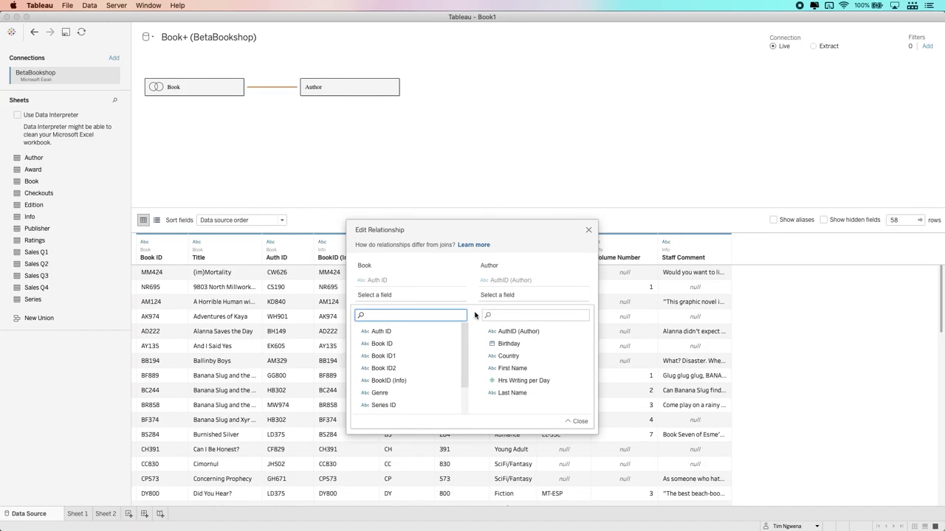
left_click(579, 421)
left_click(377, 321)
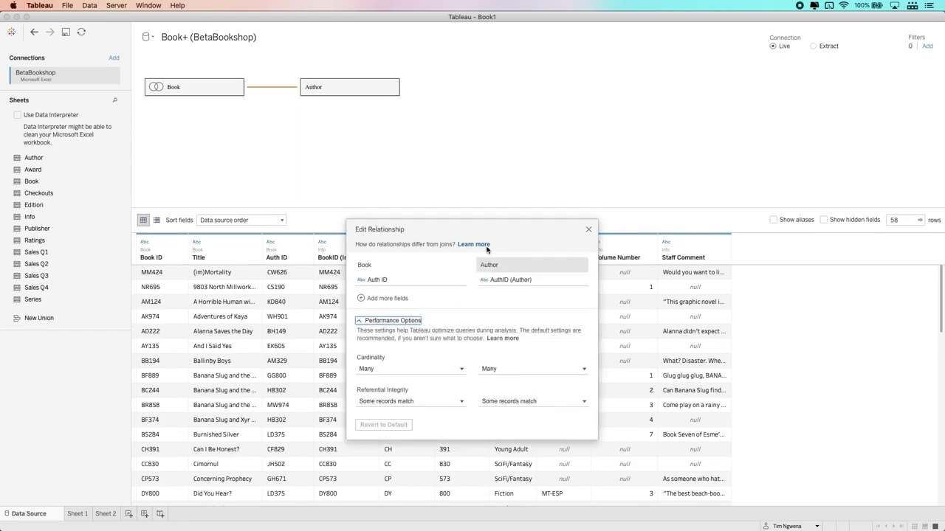
left_click_drag(480, 227, 476, 148)
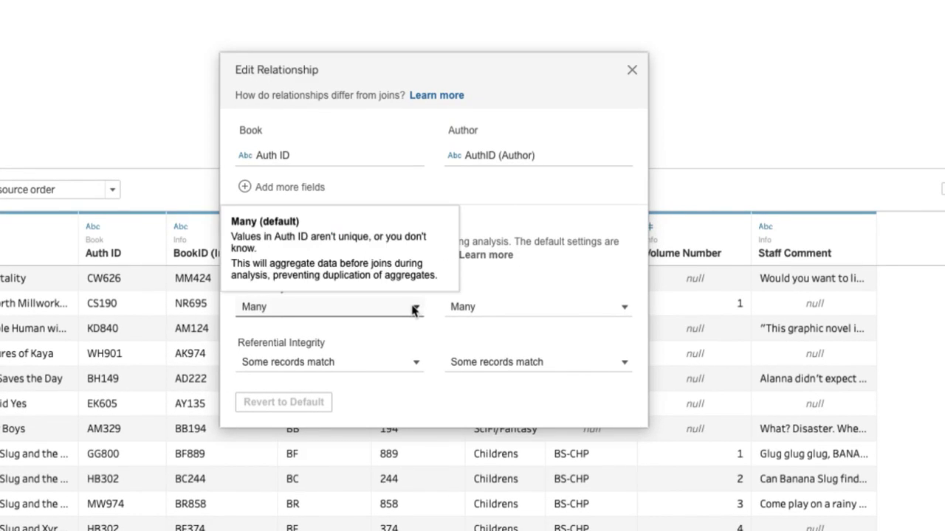
- Review cardinality and referential integrity, keeping Many and Some records match
left_click(415, 310)
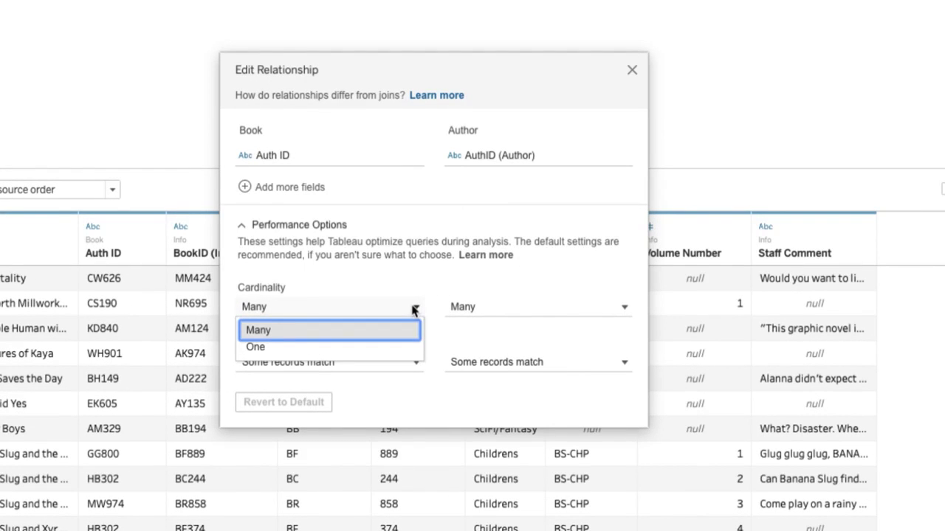
left_click(527, 279)
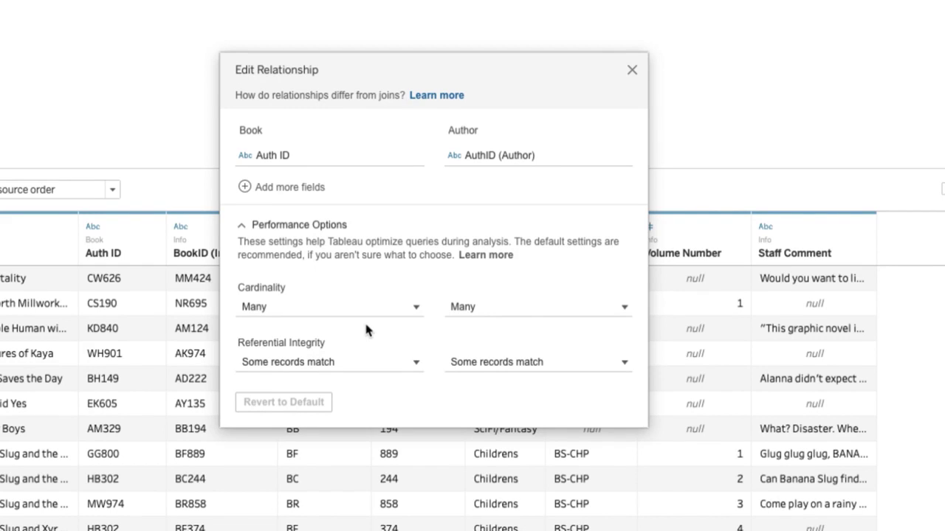
left_click(391, 362)
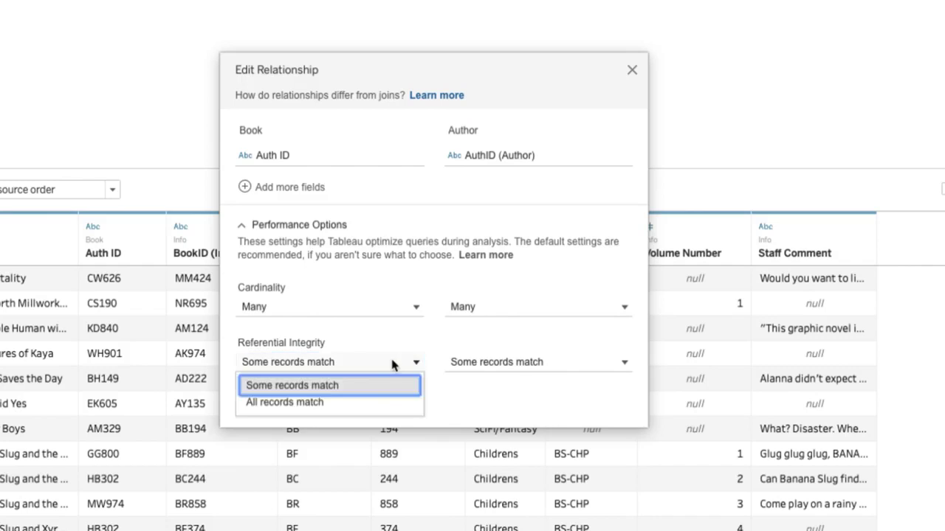
left_click(508, 365)
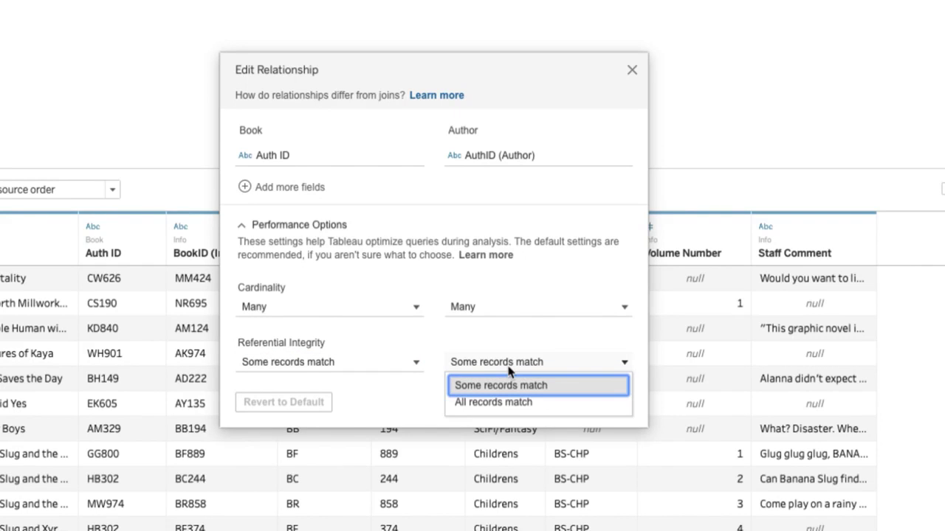
left_click(511, 305)
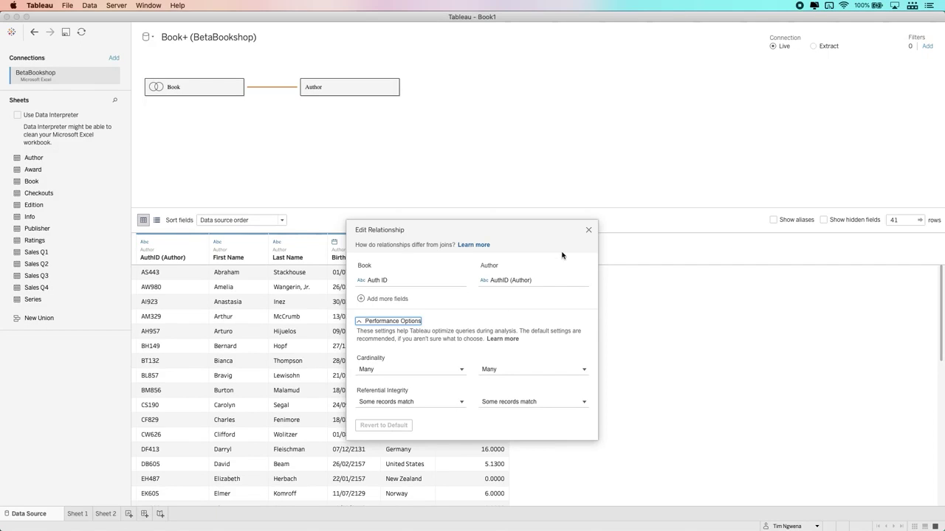
- Close the Edit Relationship dialog, leaving the 41-row Author grid visible
left_click(588, 230)
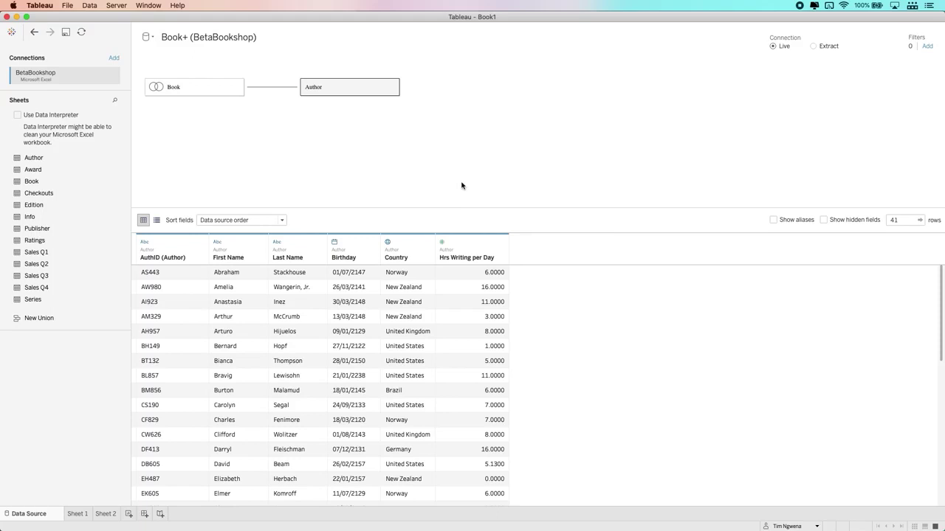